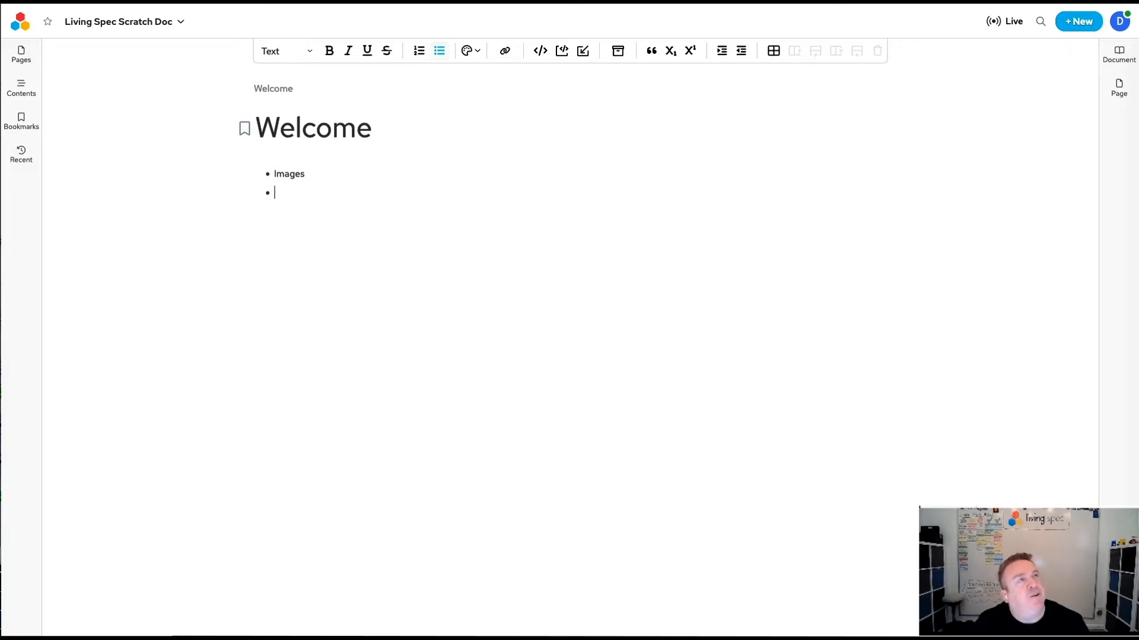
Replace the Images bullet with Specs, add Releases as the second bullet, and turn both bullets into linked pages.
double_click(289, 174)
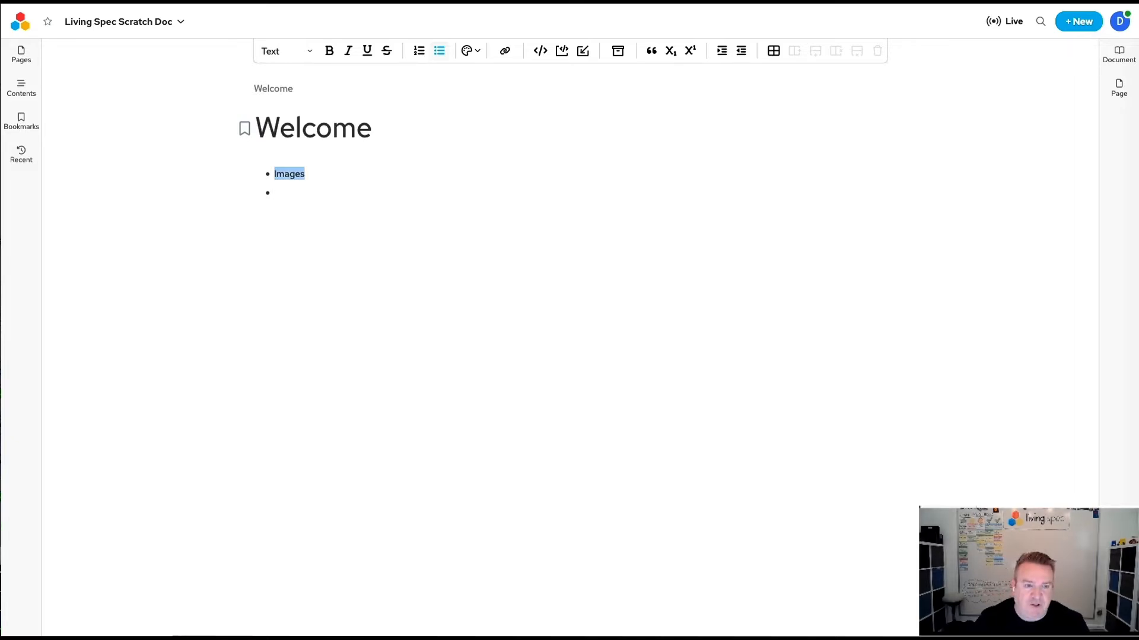
type("Specs ")
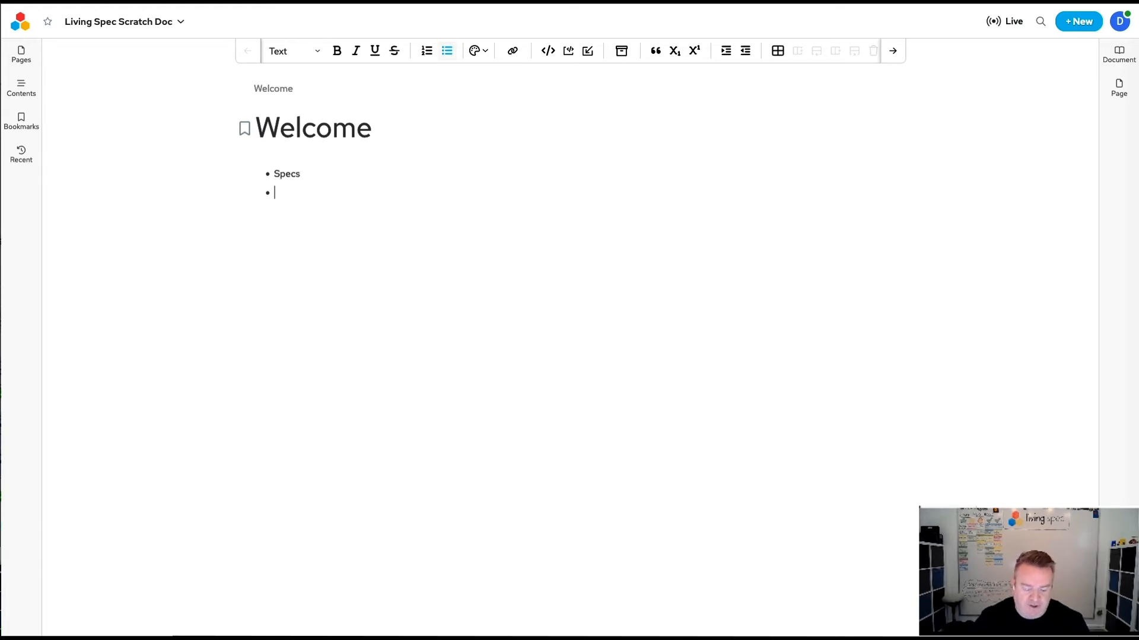
type("Releases")
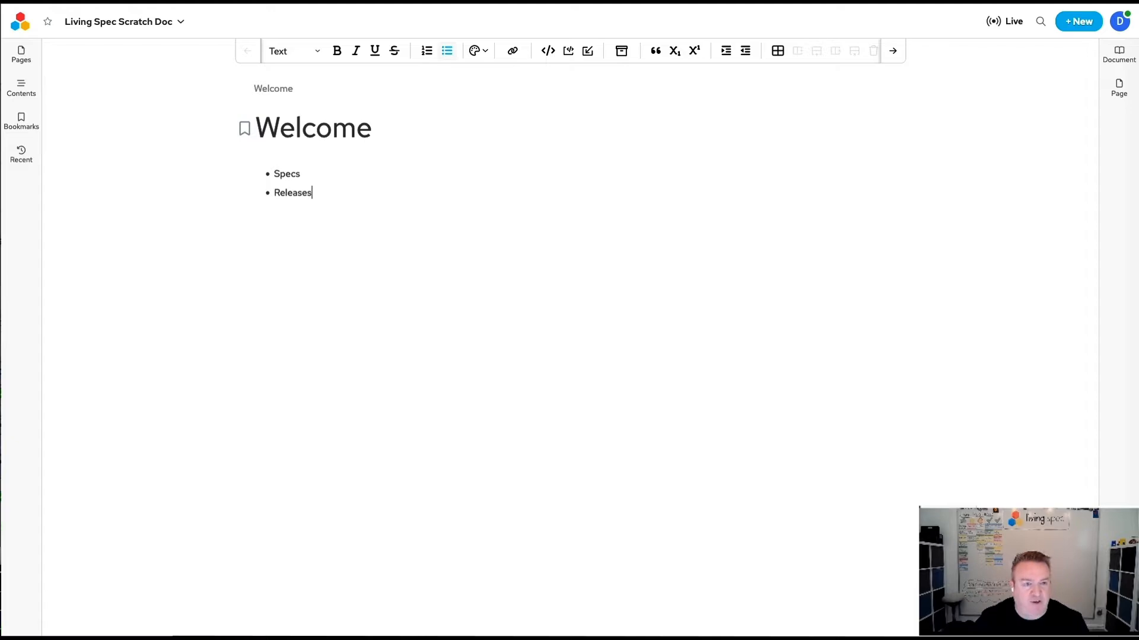
key("shift+Home")
key("shift+Up")
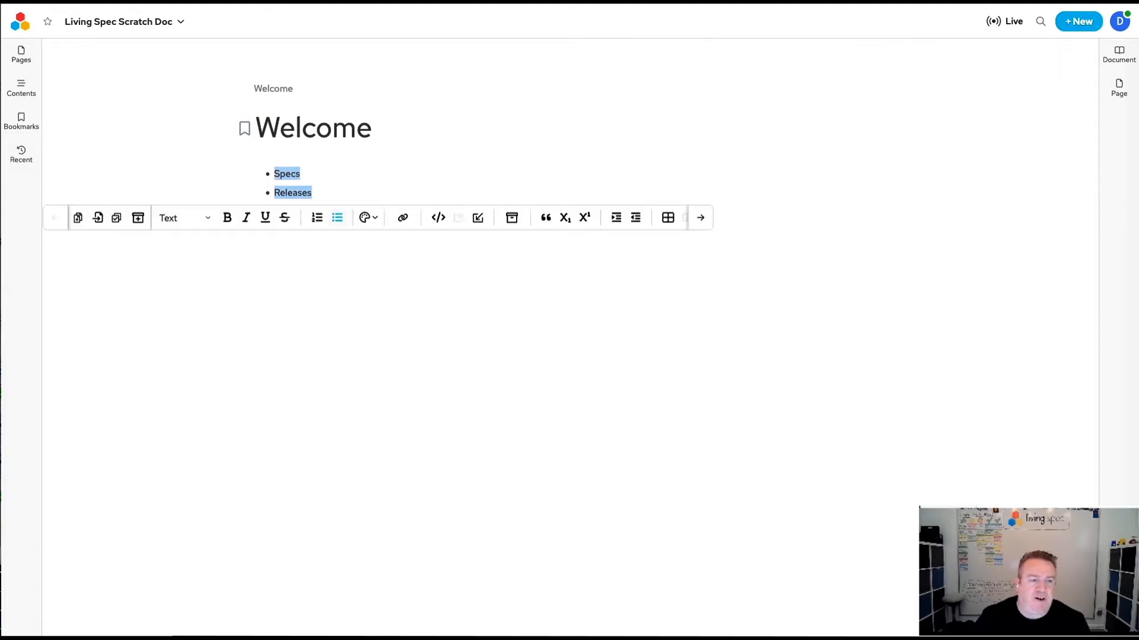
left_click(78, 219)
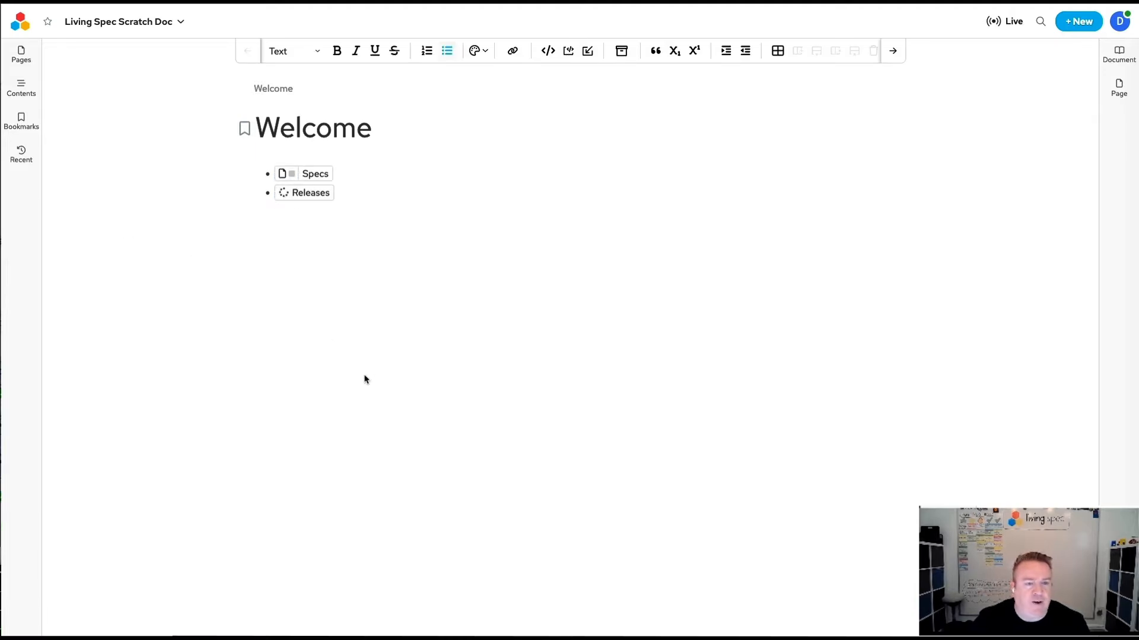
Open the Specs page and display the page tree together with the document's context graph, checking the document's usages on the way.
left_click(315, 175)
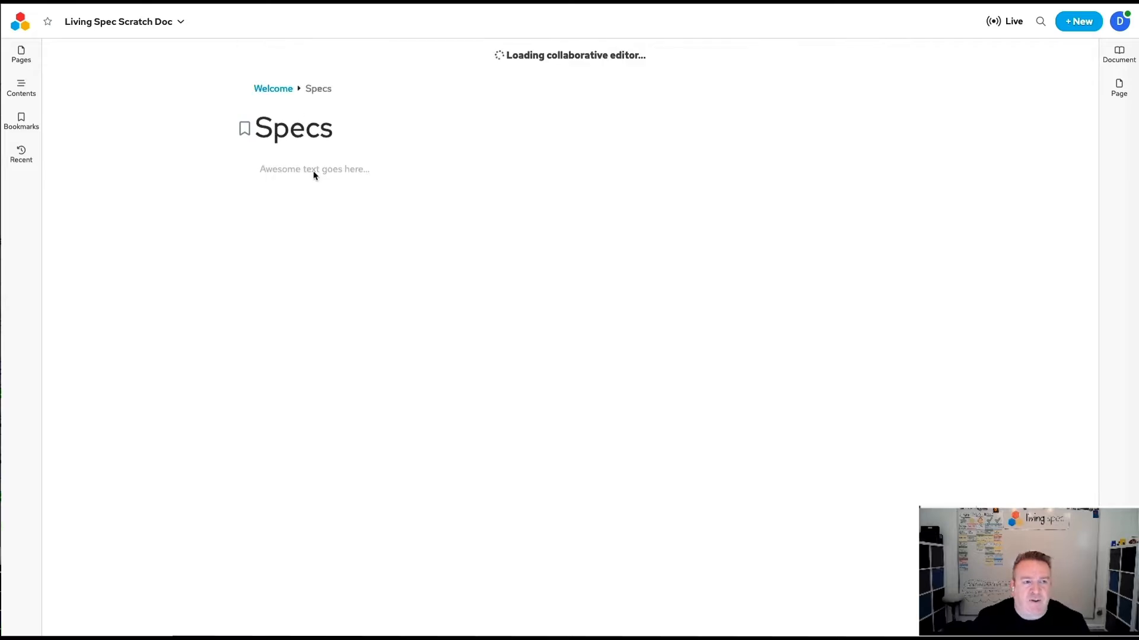
left_click(21, 53)
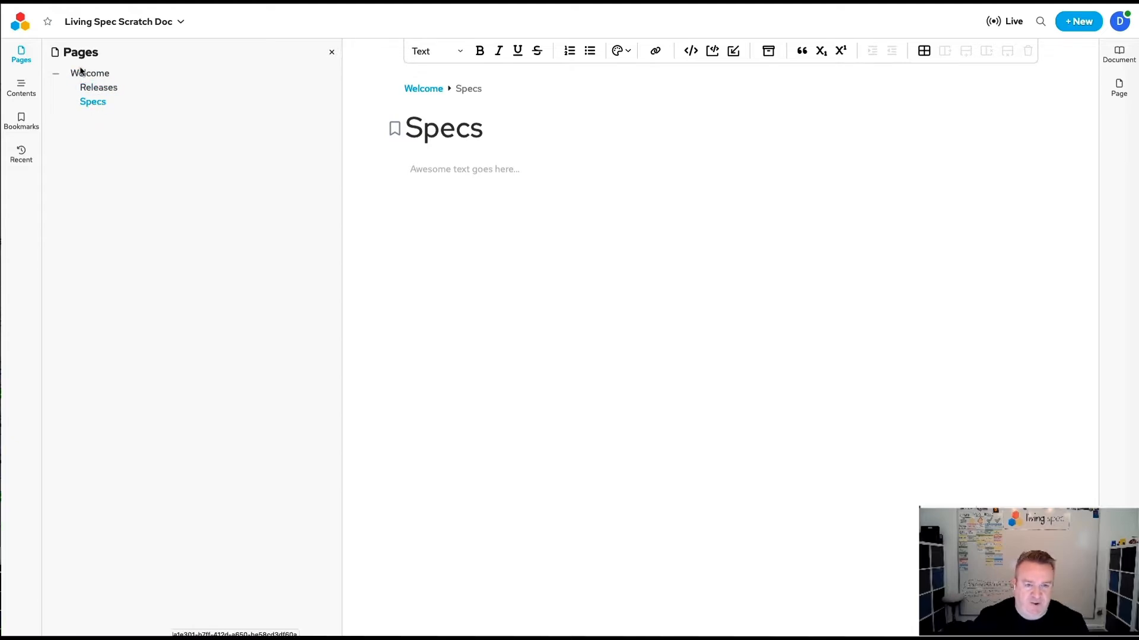
left_click(1117, 59)
left_click(864, 73)
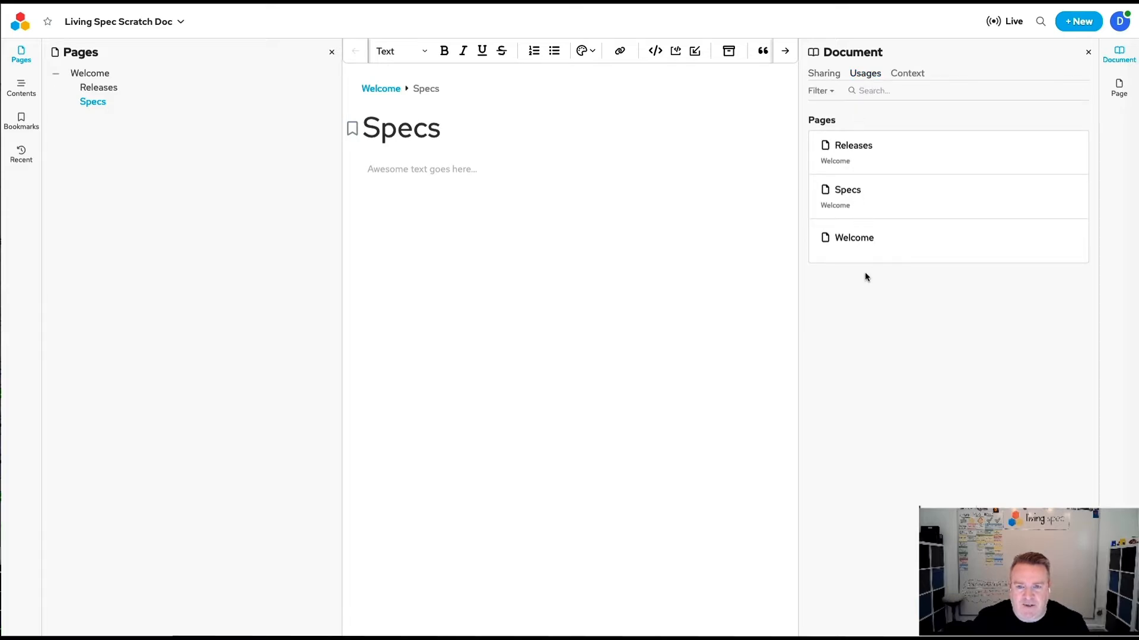
left_click(906, 73)
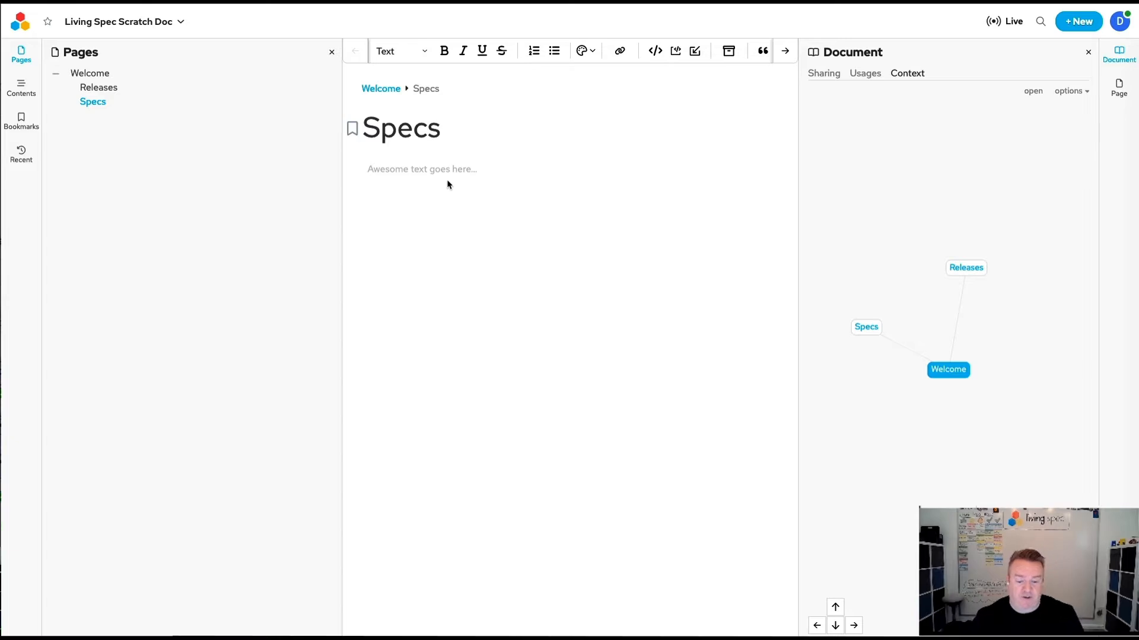
Add a bulleted list with Images and Tasks to the Specs page and turn both bullets into linked pages.
type("- ")
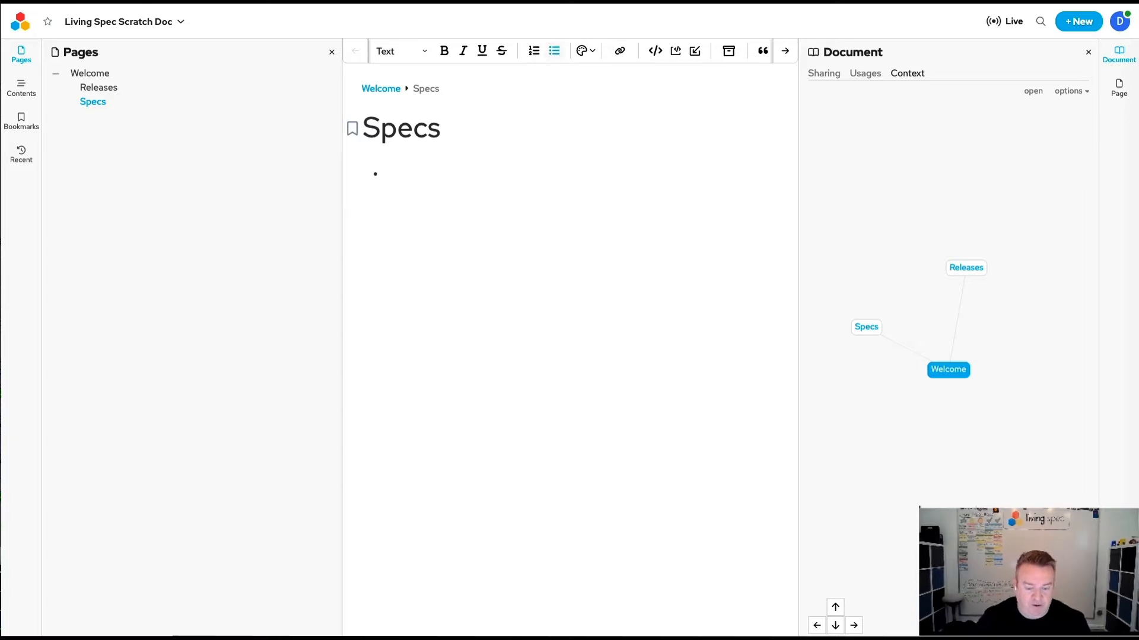
type("Images")
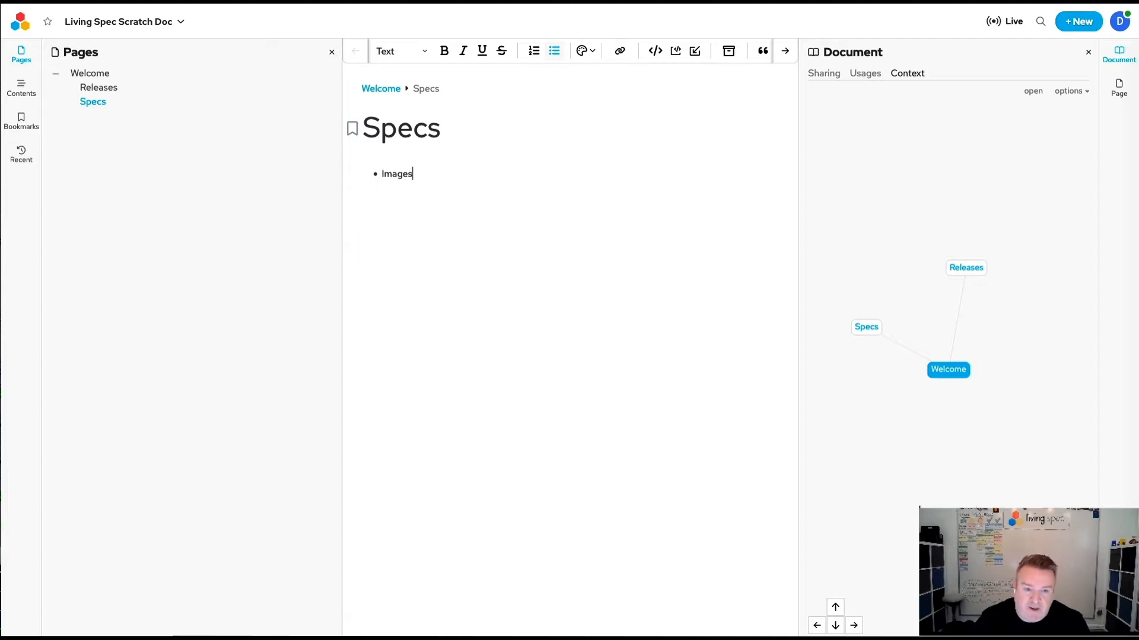
key("Return")
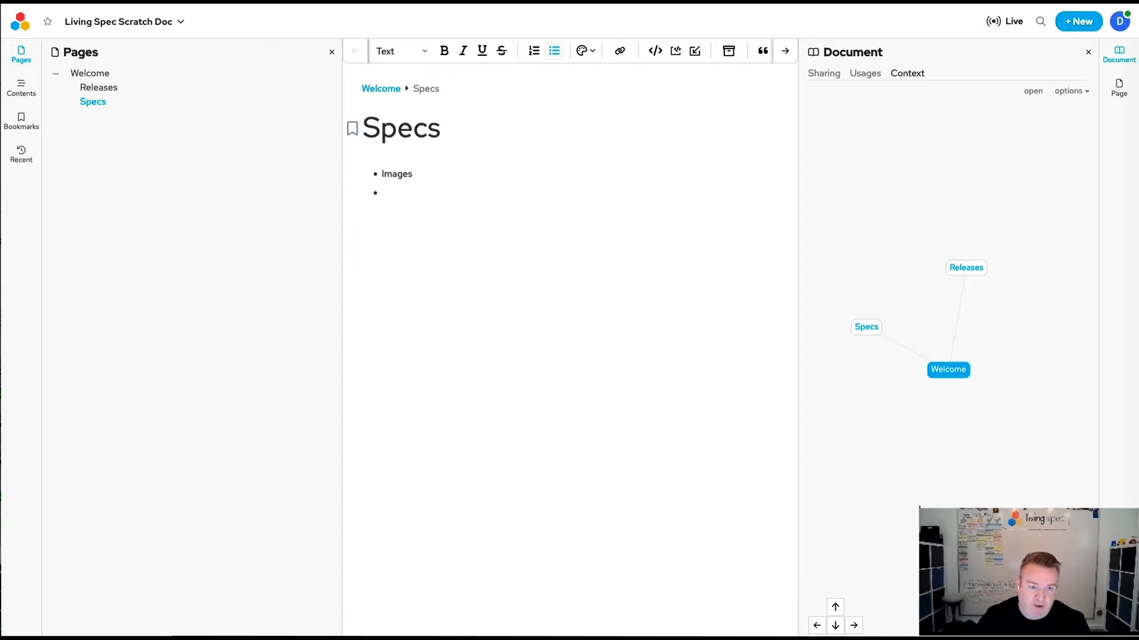
type("Tasks")
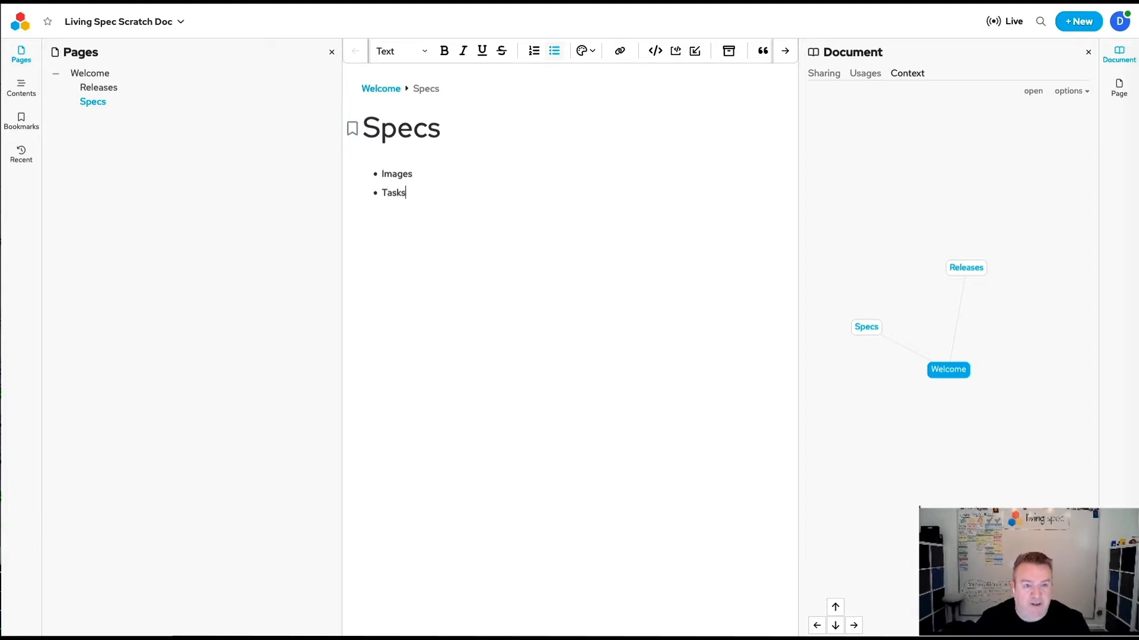
key("shift+Up")
key("shift+Home")
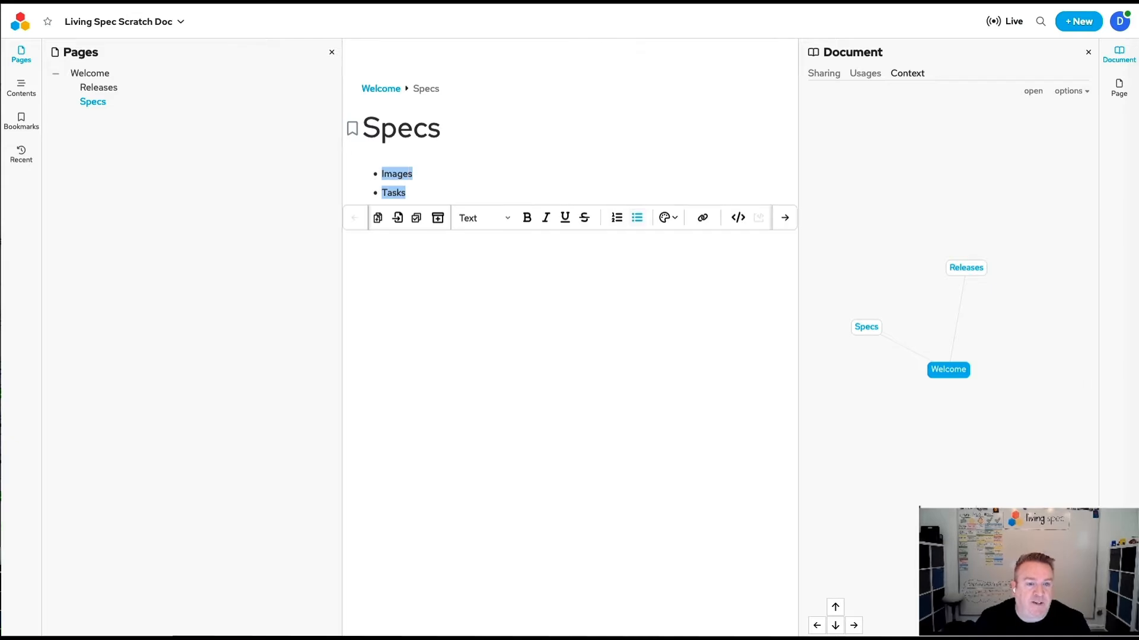
left_click(378, 220)
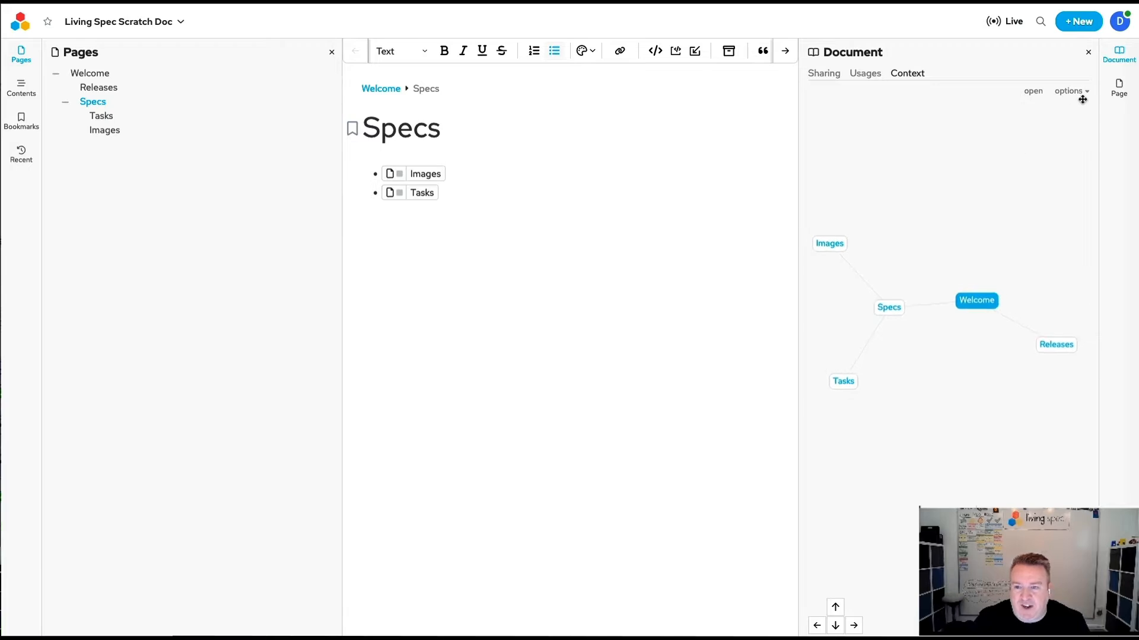
Show the context graph's display options and toggle Show tasks off and back on.
left_click(1081, 92)
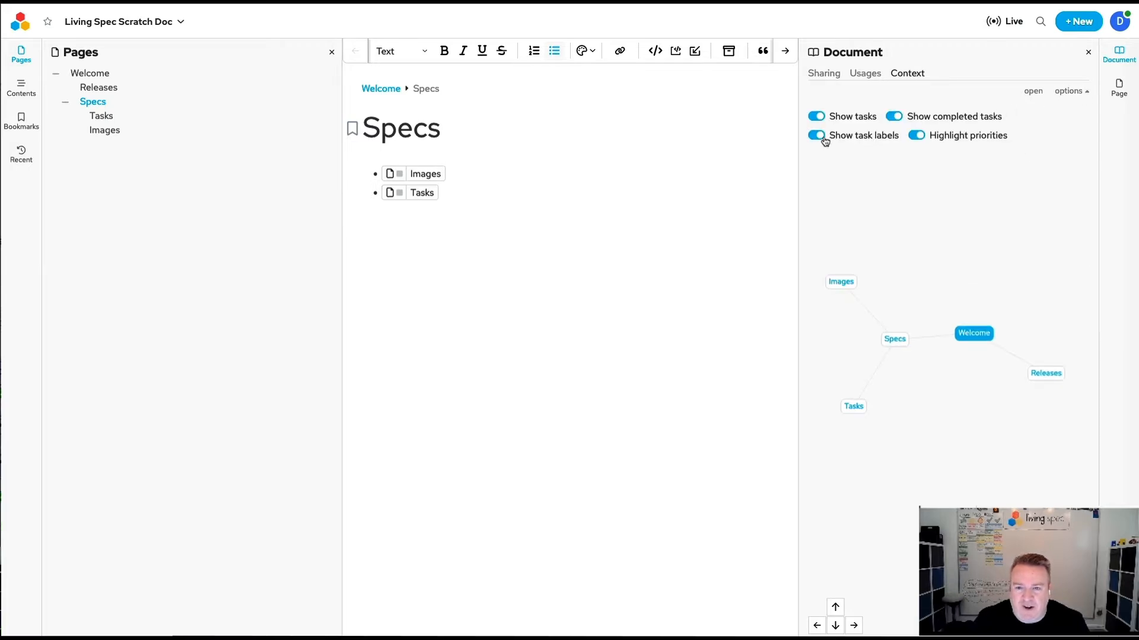
left_click(816, 118)
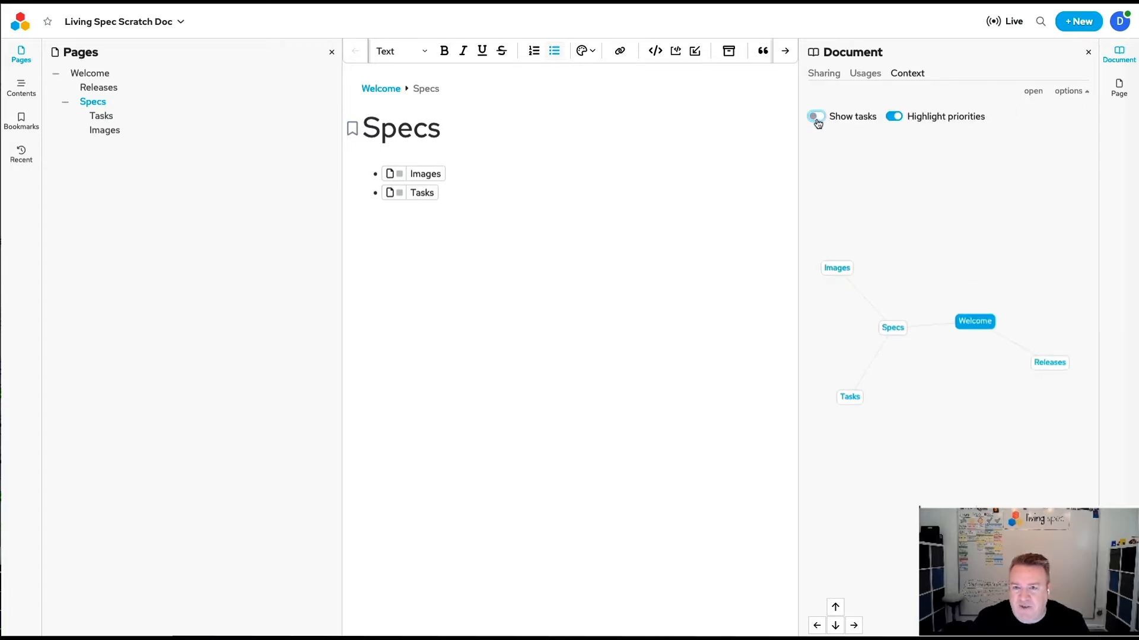
left_click(820, 121)
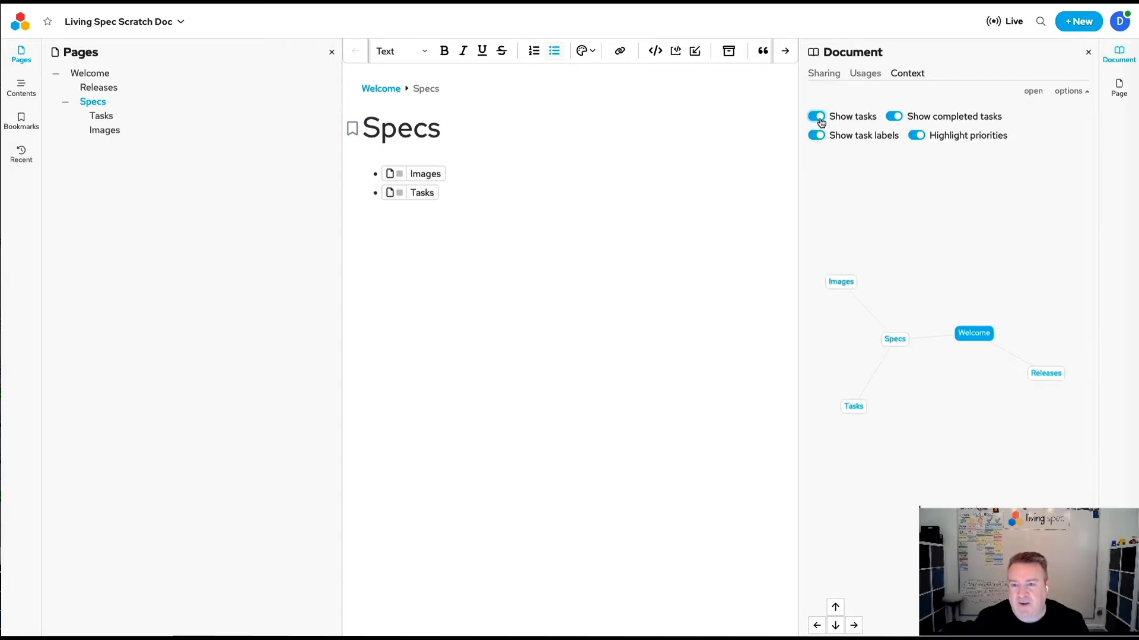
Open the Images page and insert the "Use Case - Living Spec" snippet into it.
left_click(455, 200)
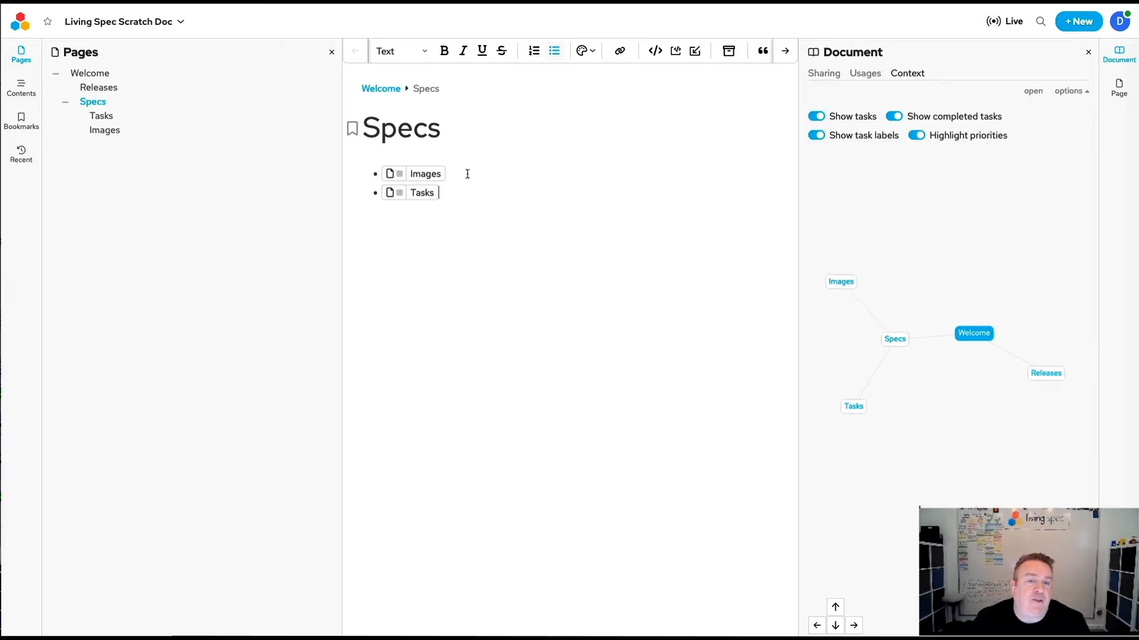
left_click(423, 179)
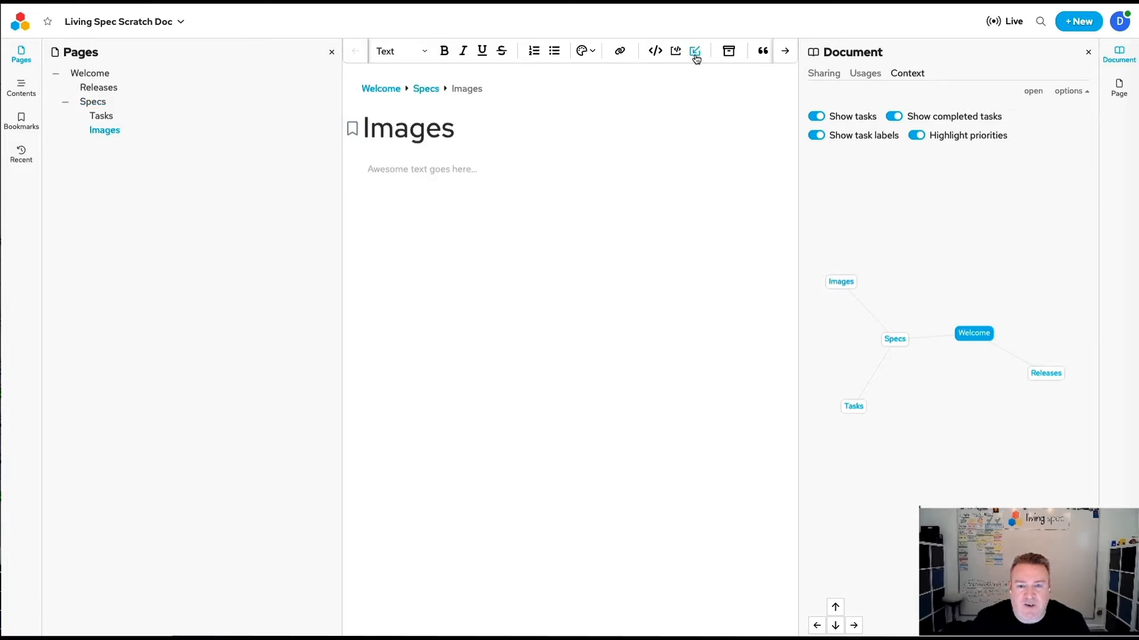
left_click(731, 52)
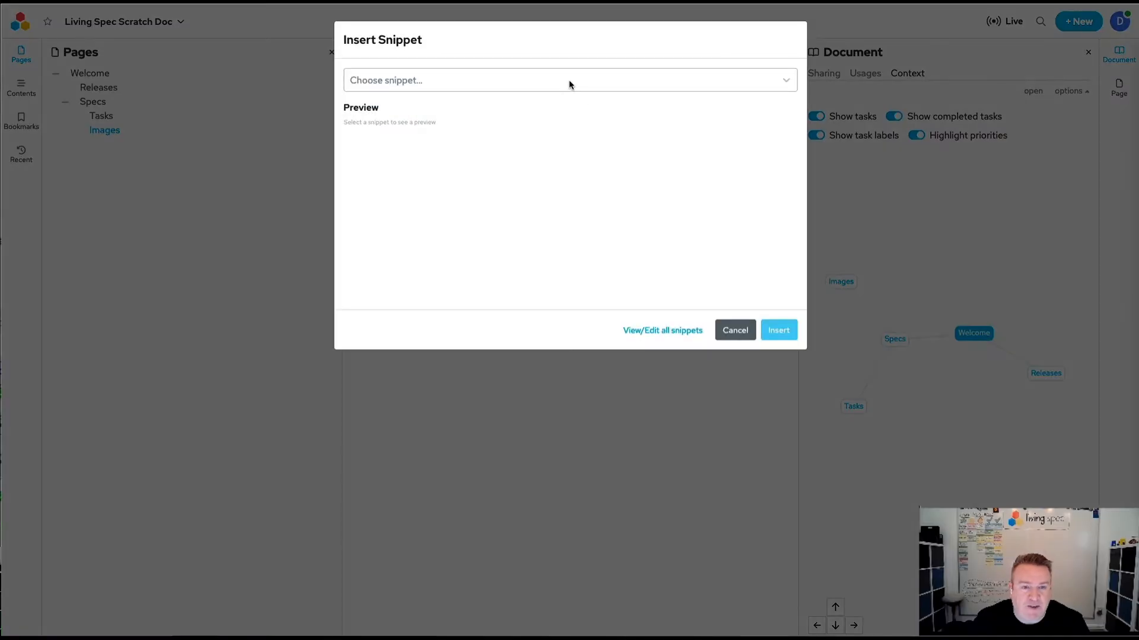
left_click(568, 80)
type("use")
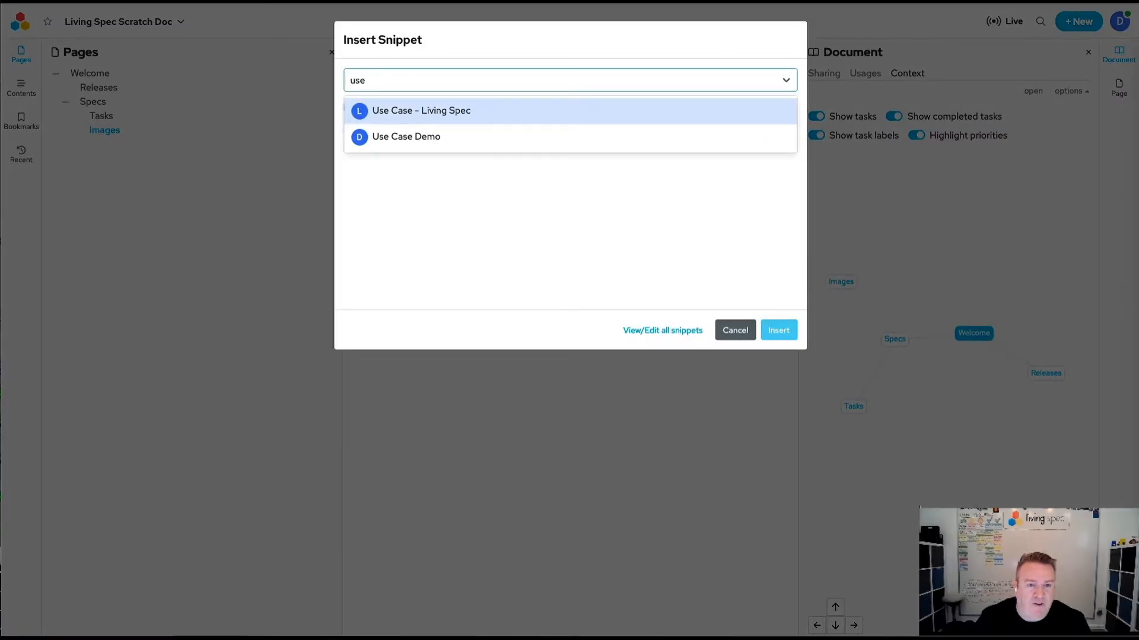
left_click(446, 116)
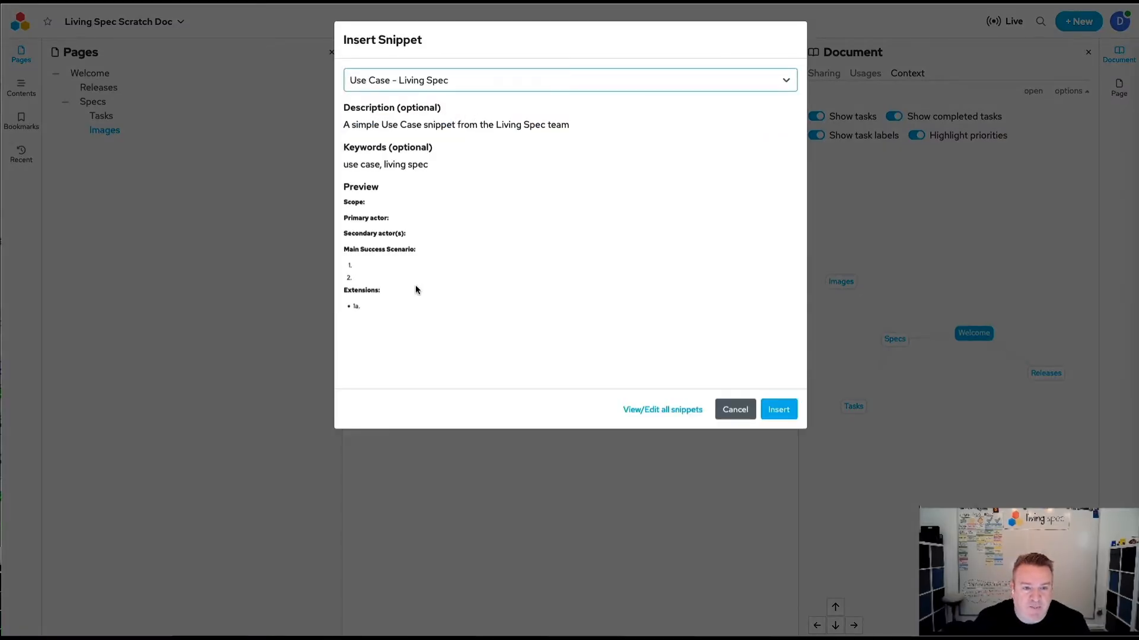
left_click(778, 410)
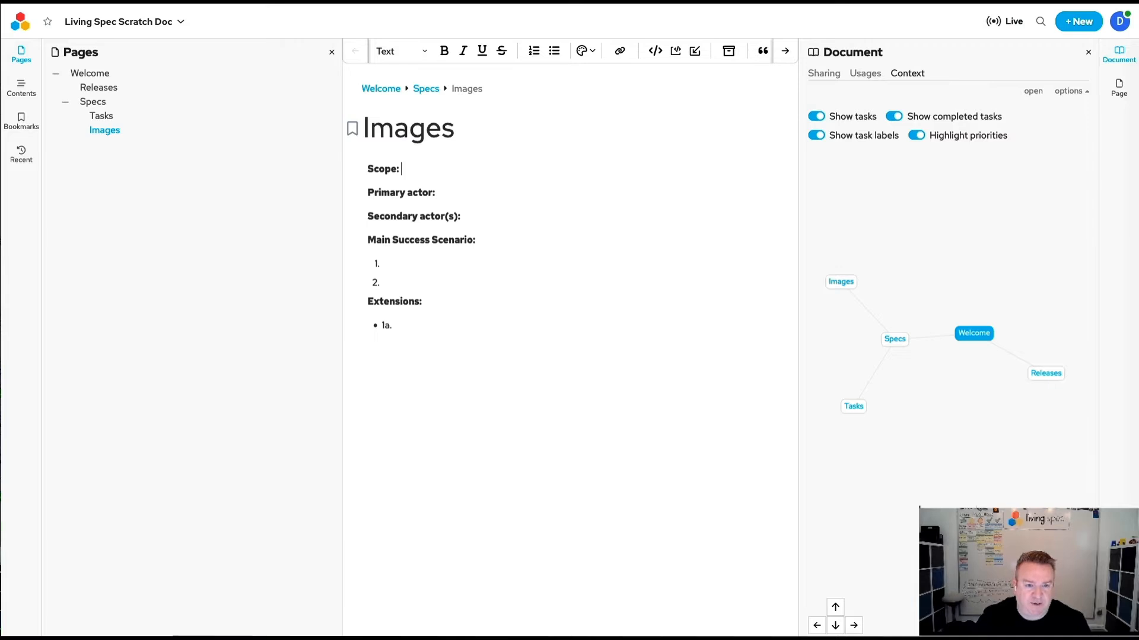
Fill in Editor as the use case's scope and Author as its primary actor.
type("Editor")
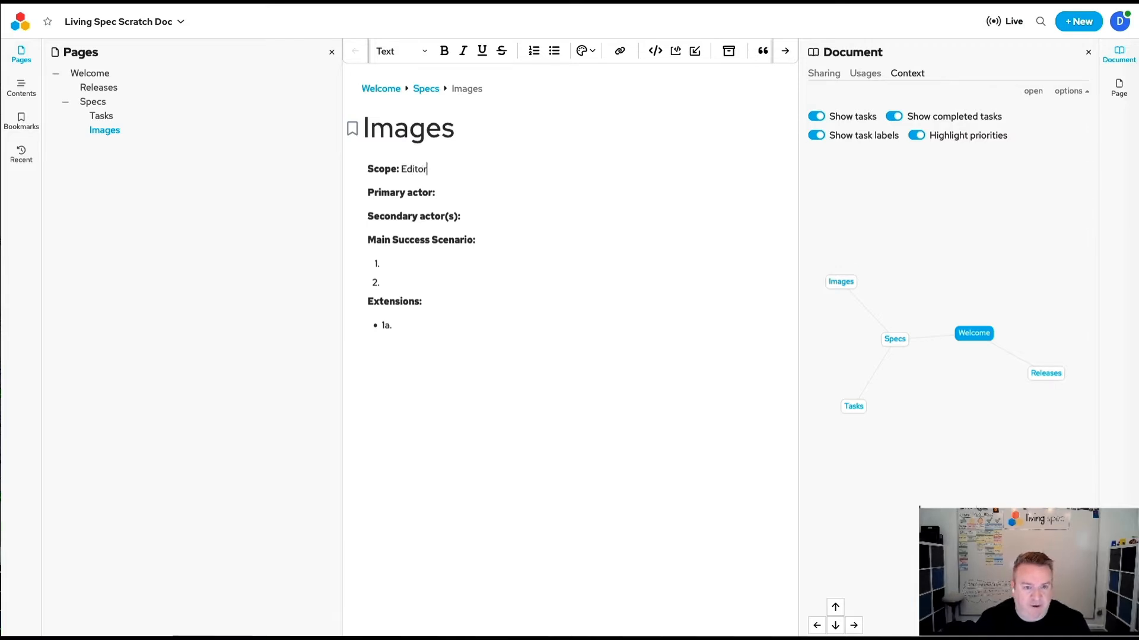
key("ctrl+b")
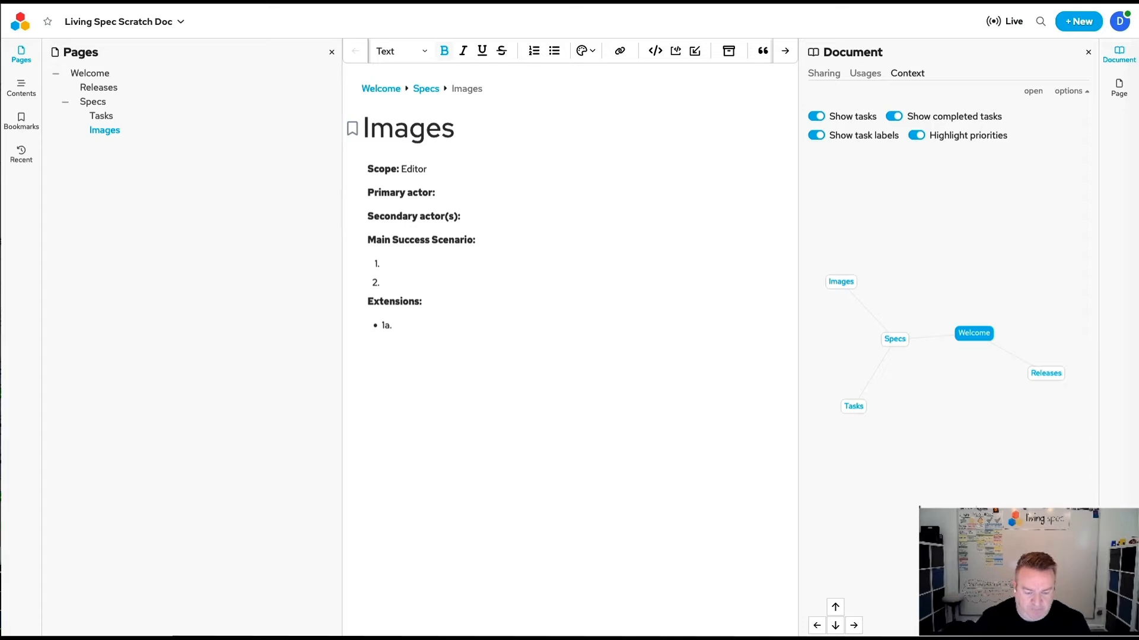
key("ctrl+b")
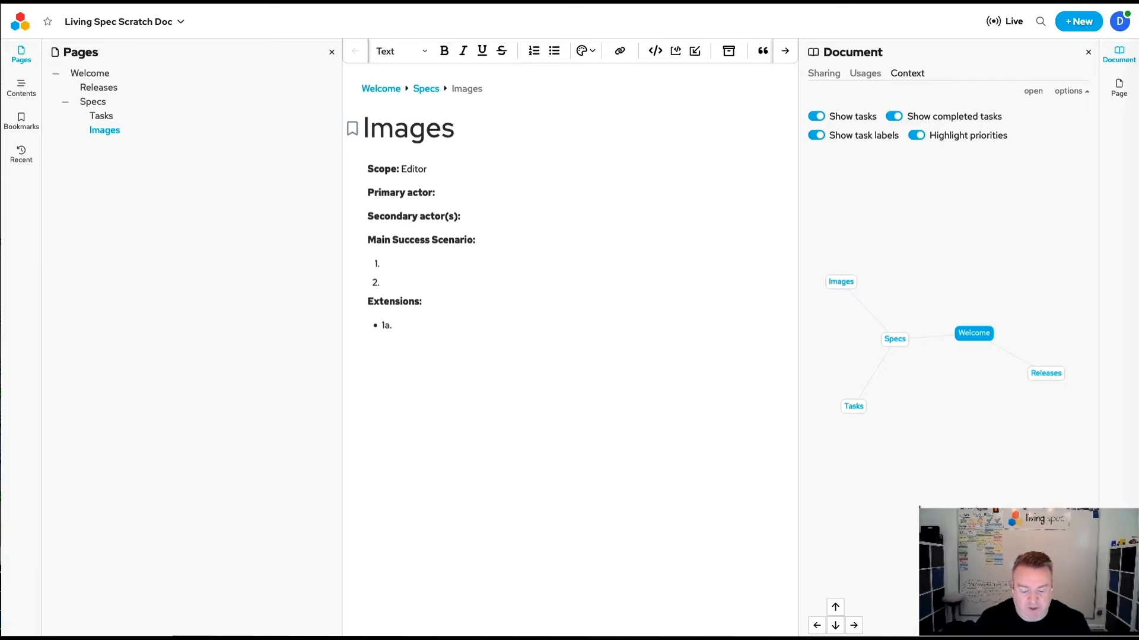
type("user")
key("BackSpace")
key("BackSpace")
key("BackSpace")
key("ctrl+b")
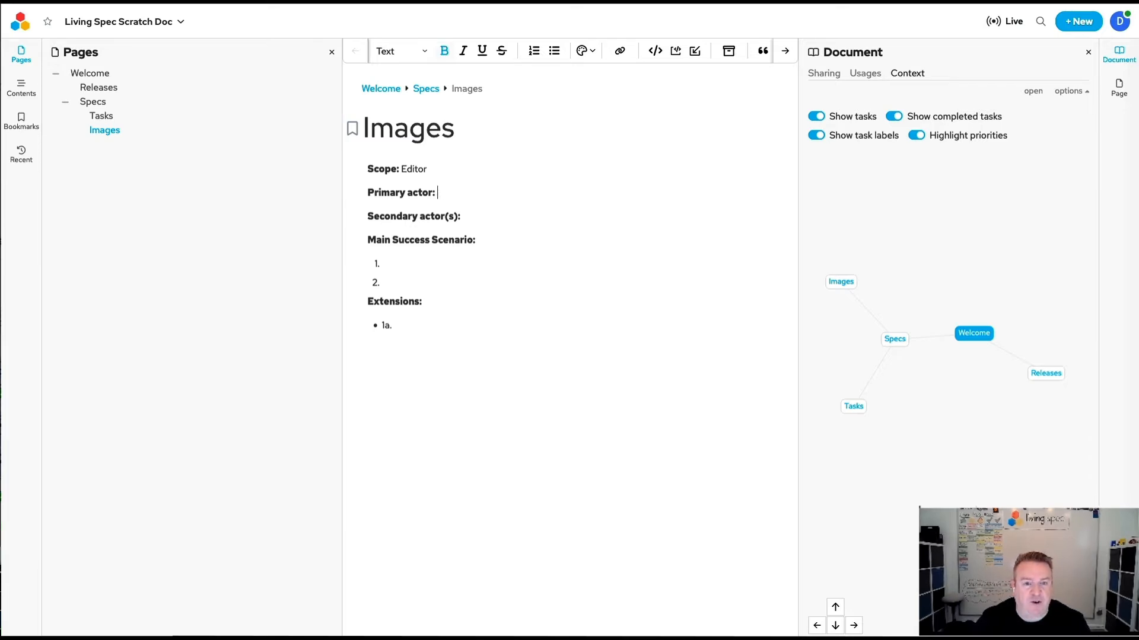
type("Autho")
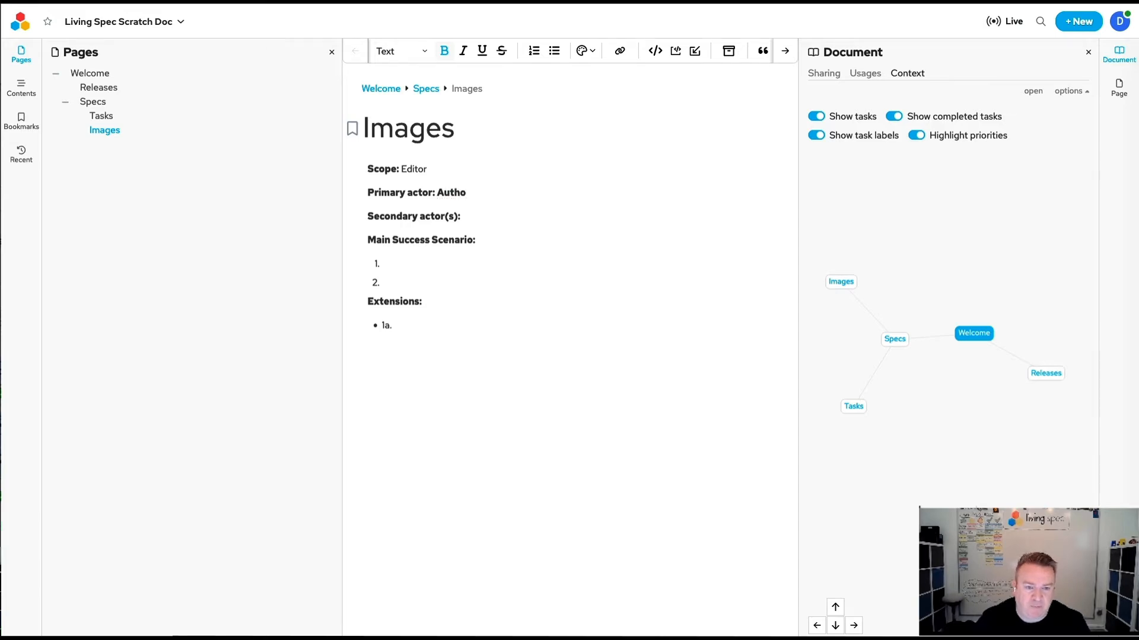
type("r")
Remove the bold formatting from the word Author on the primary actor line.
key("shift+Home")
key("shift+Right")
key("ctrl+shift+Right")
key("End")
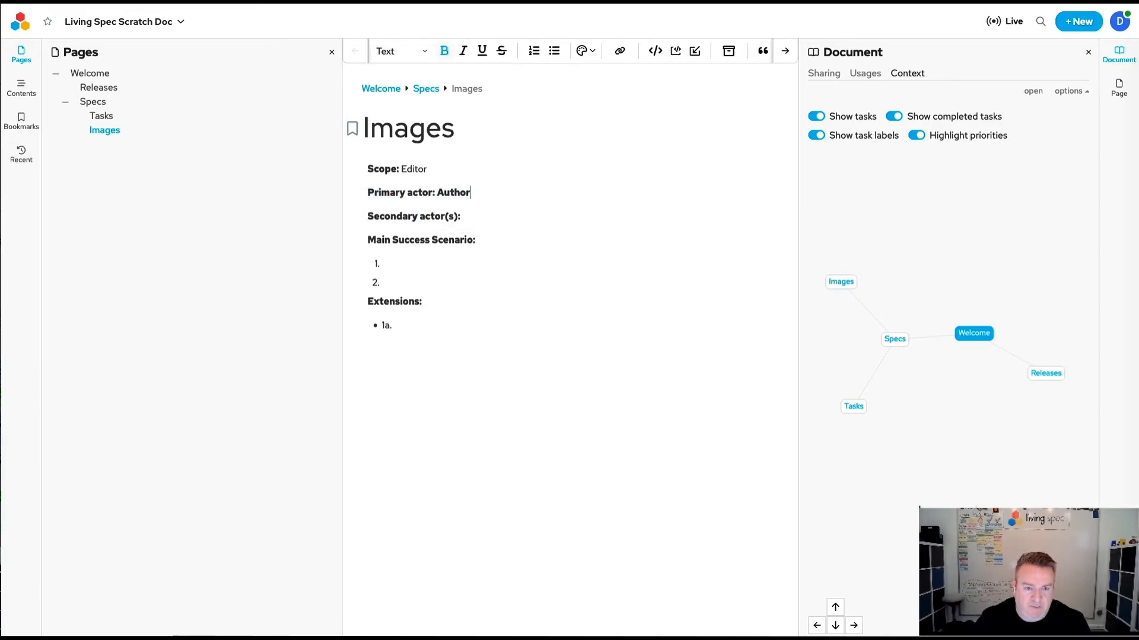
key("ctrl+shift+Left")
key("ctrl+b")
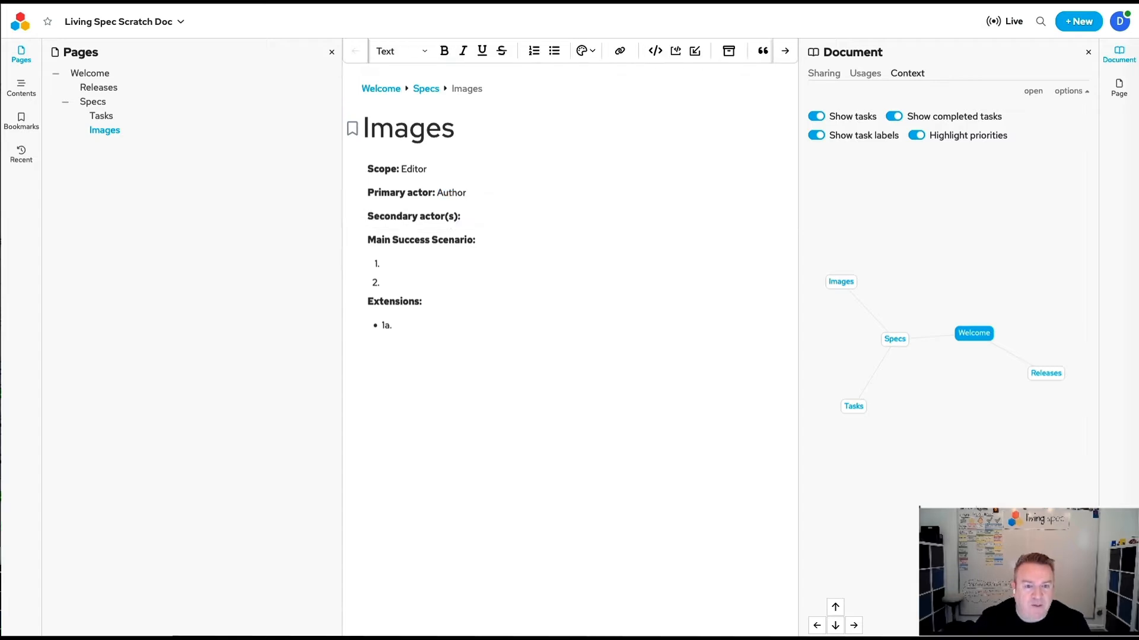
Fill in System as the secondary actor in regular, non-bold text.
key("Down")
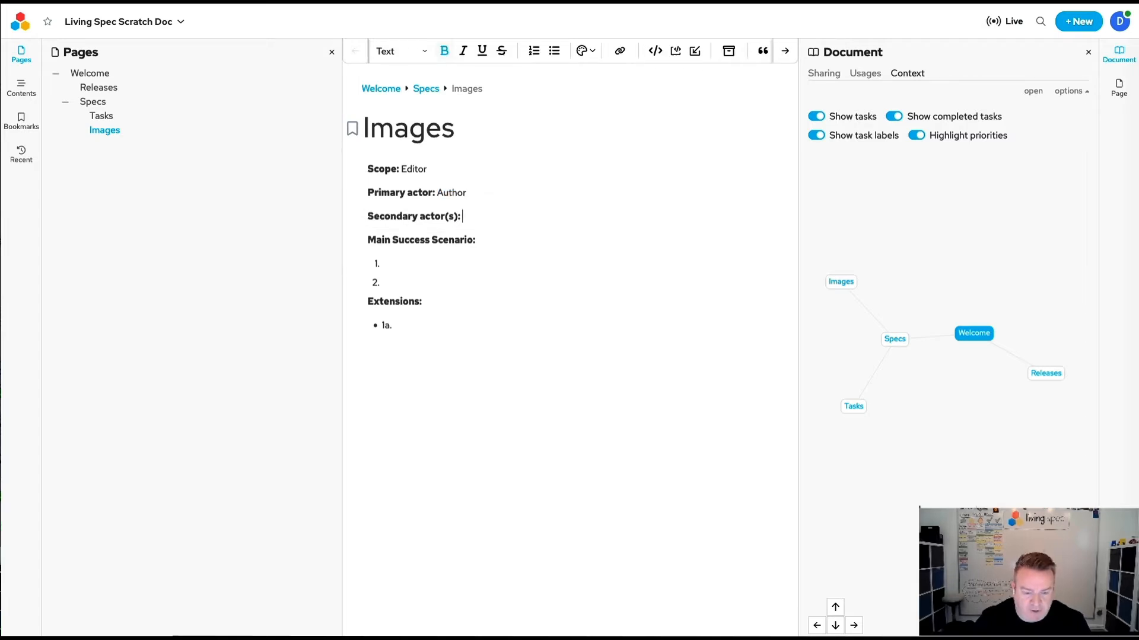
key("ctrl+b")
type("System")
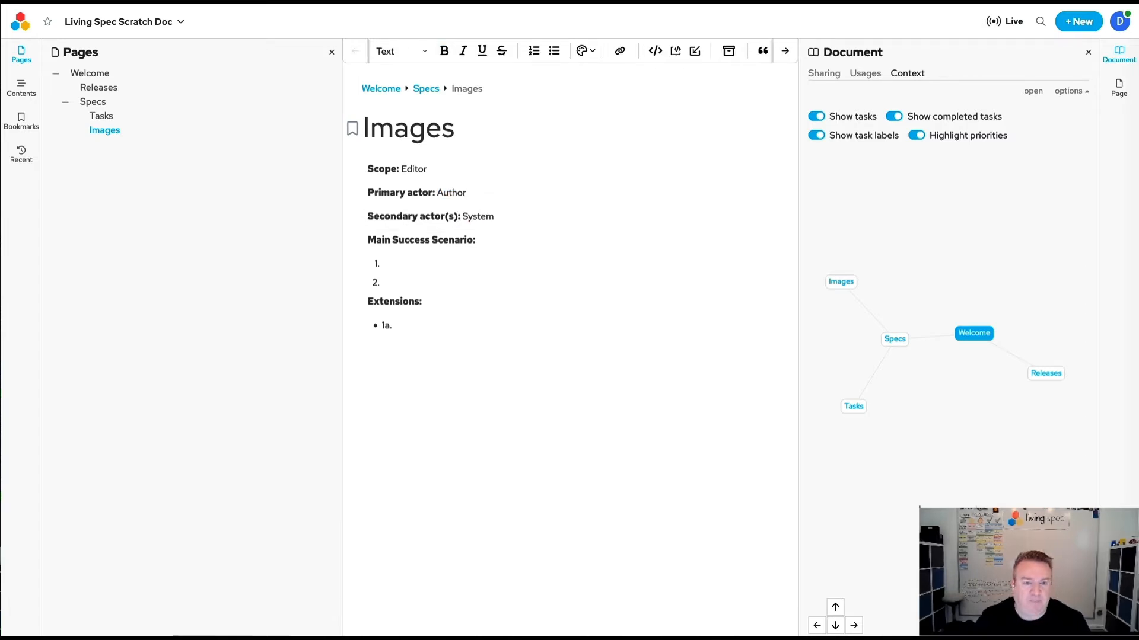
Write "Author should insert image into spec page via Drag-n-drop" as item 1 of the Main Success Scenario.
key("Down")
key("Down")
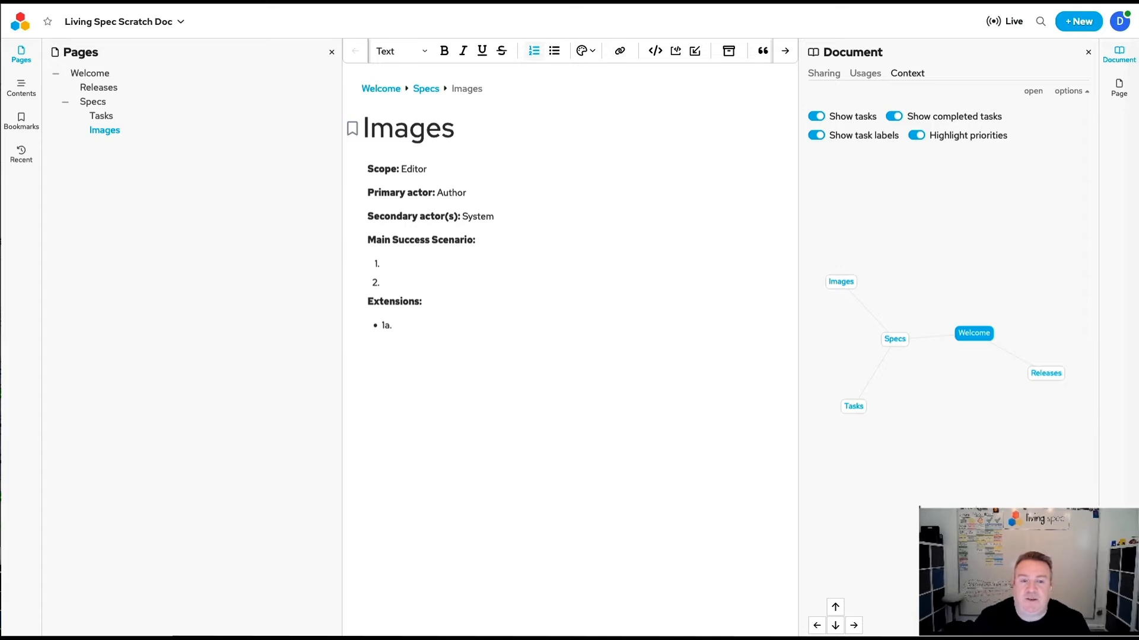
type("Ima")
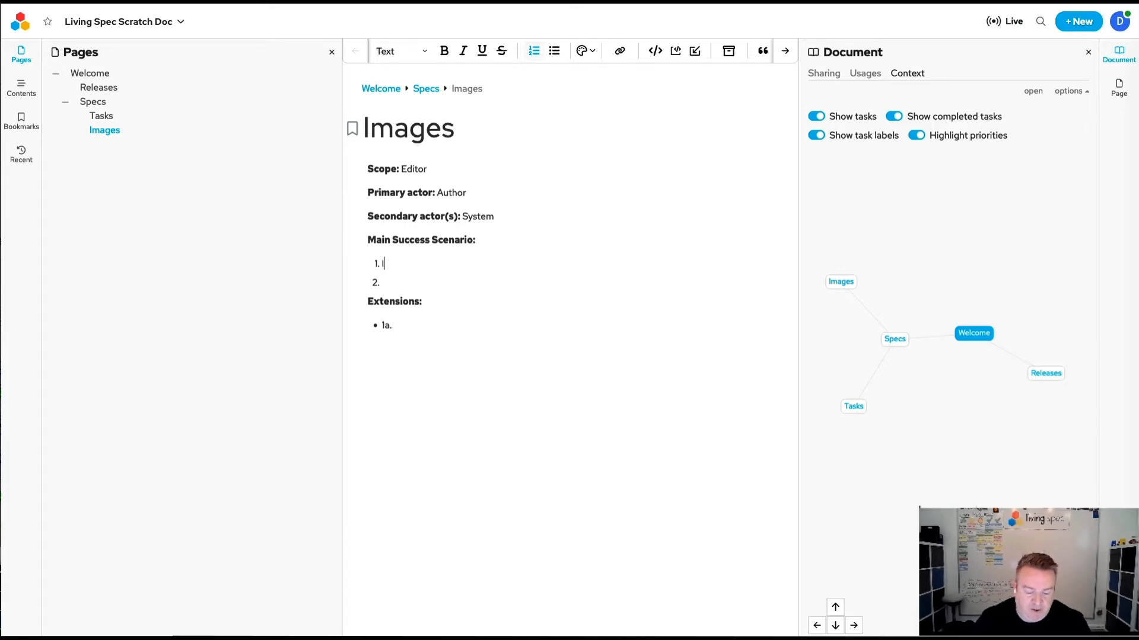
key("BackSpace")
key("BackSpace")
key("BackSpace")
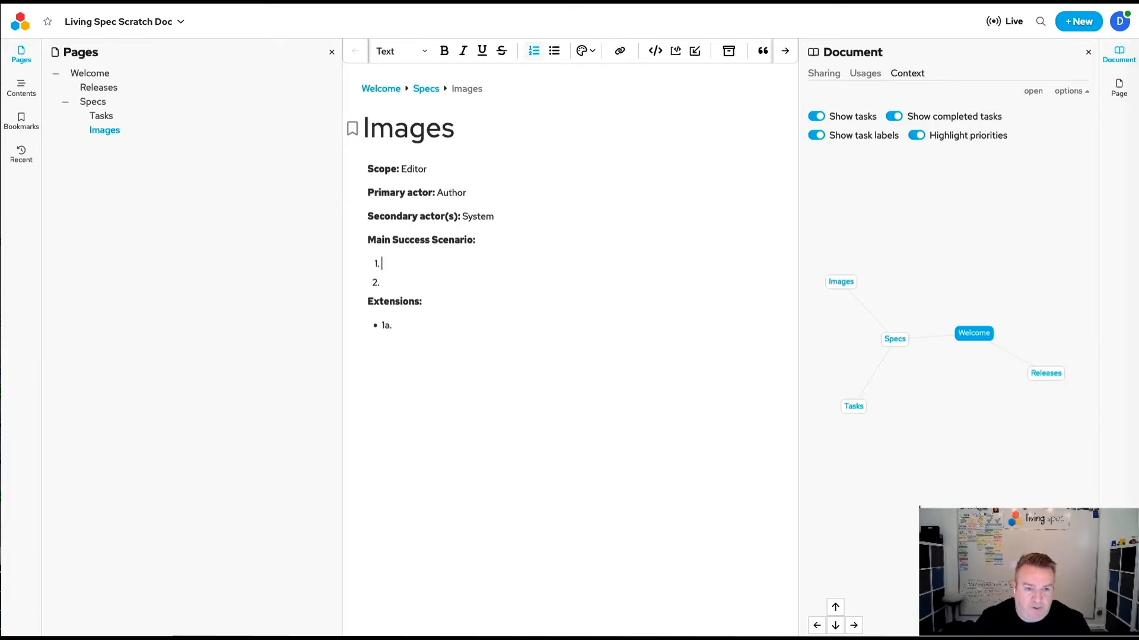
type("Author shou")
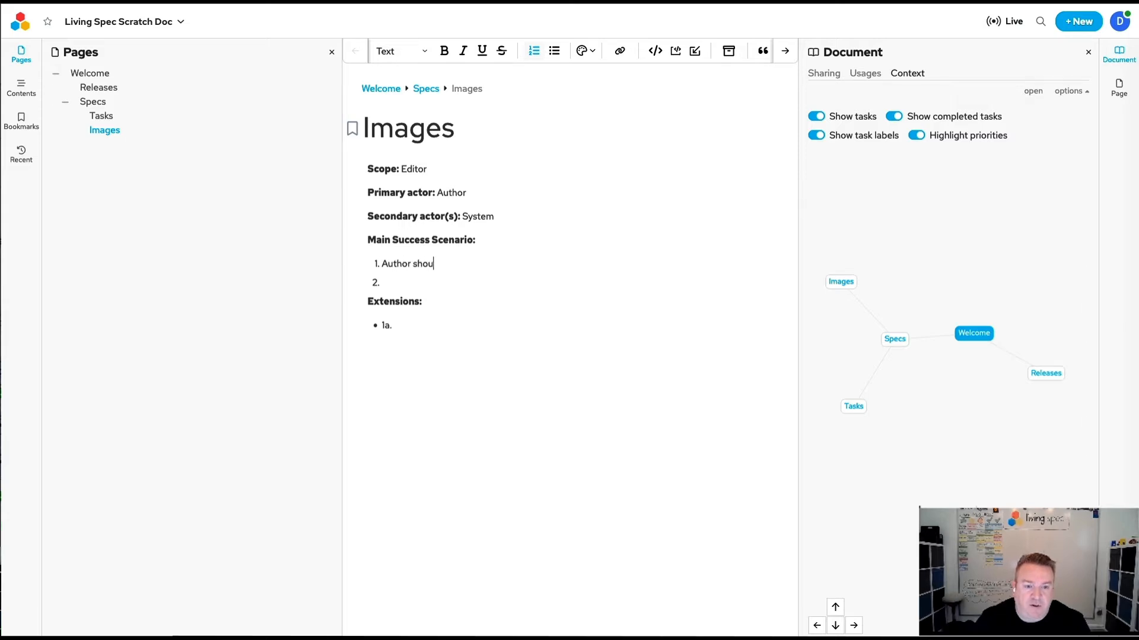
type("ld insertr")
key("BackSpace")
type("t")
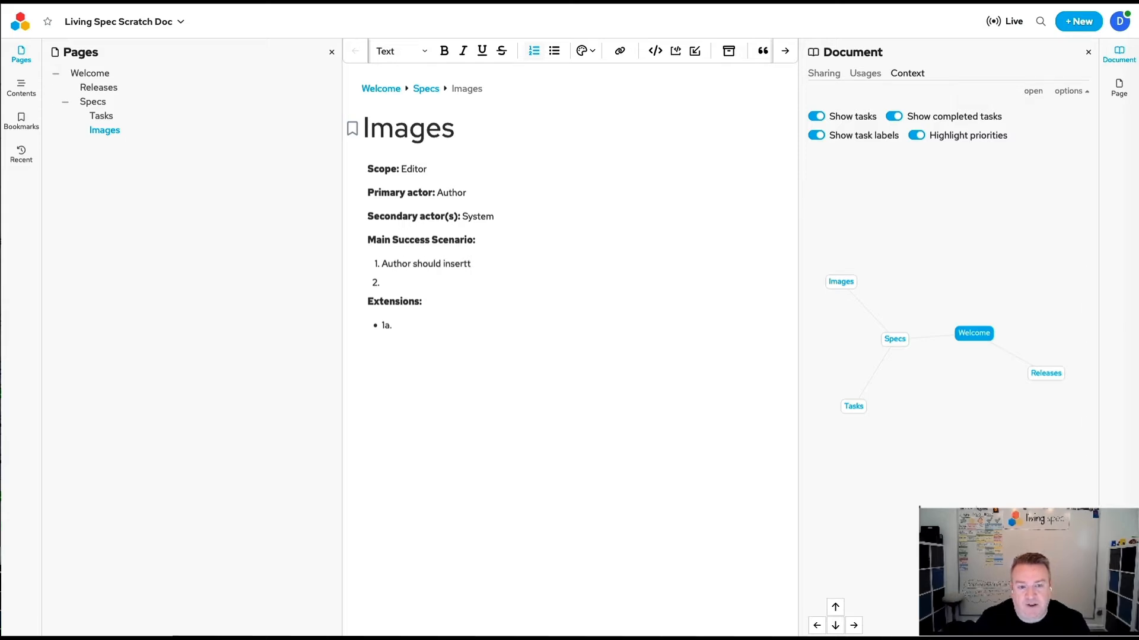
type(" image into")
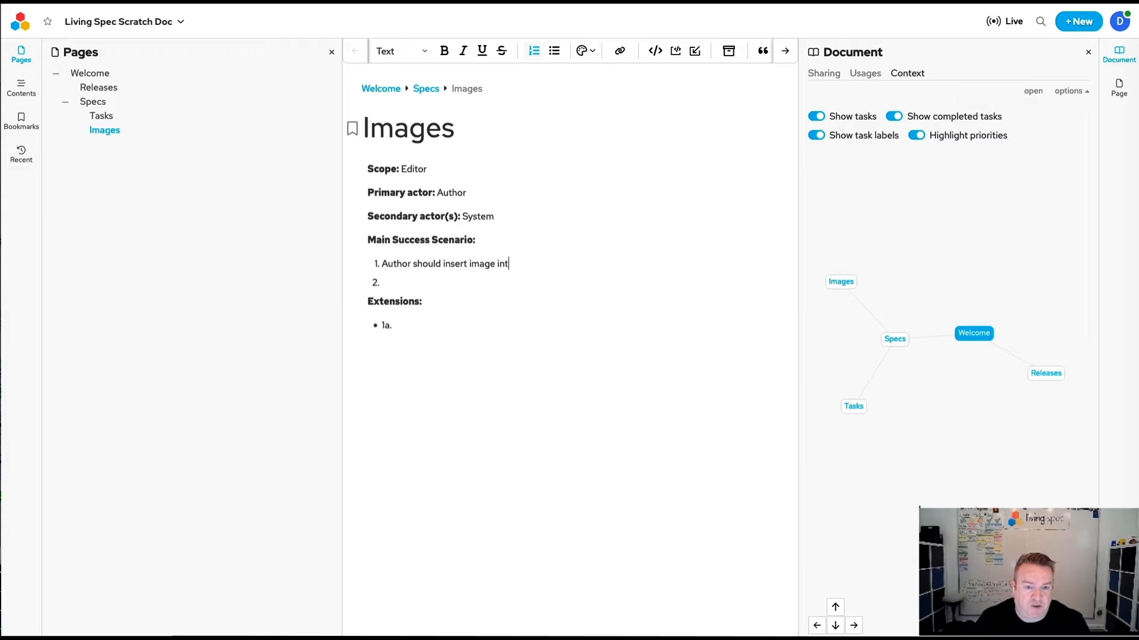
type(" spec page")
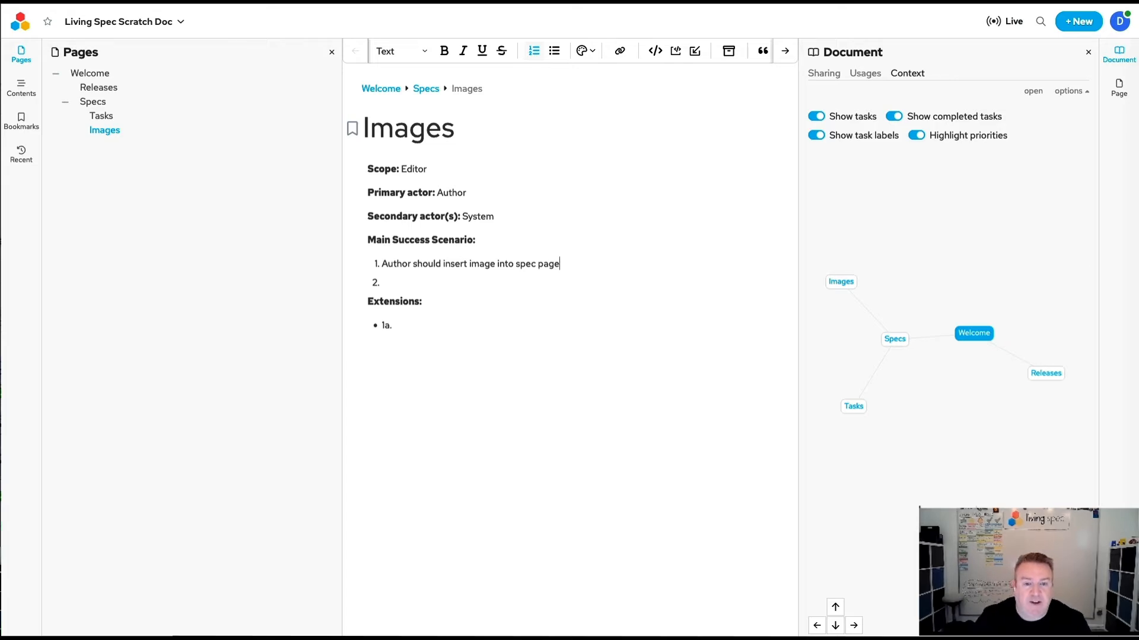
type("via ")
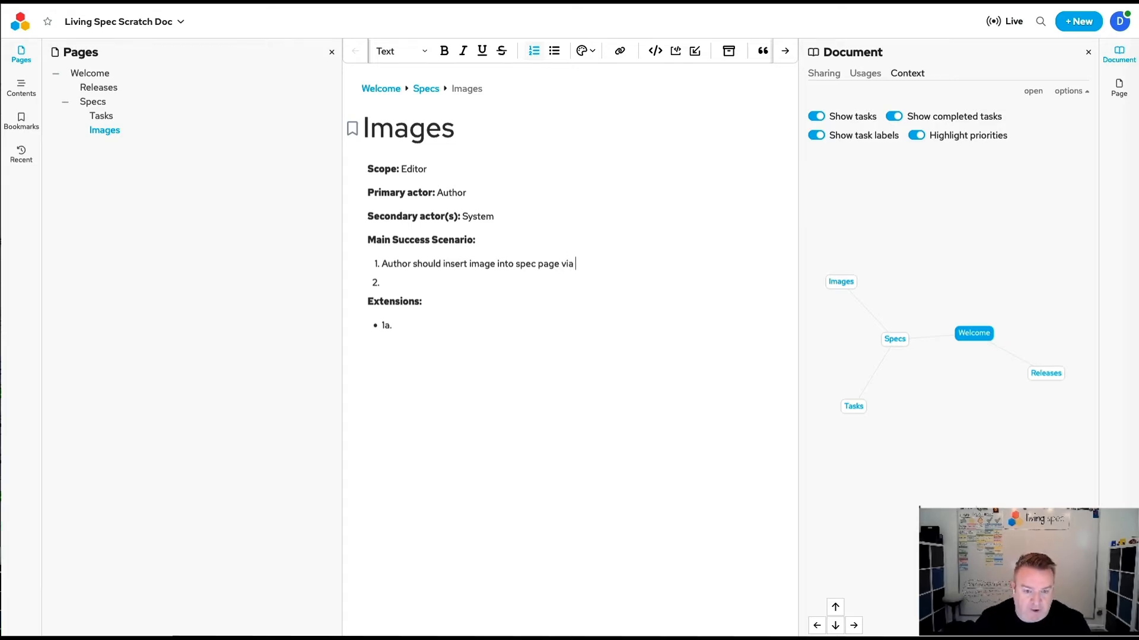
type("Drag-n-drop")
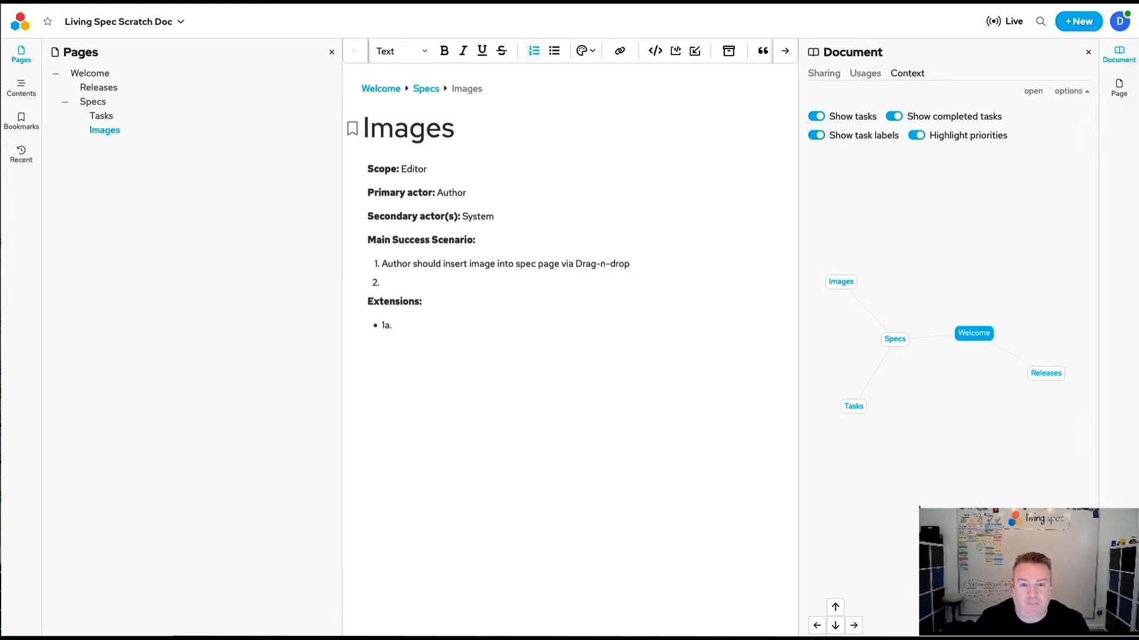
Add "Author should insert image into spec page via copy and paste" as item 2 of the Main Success Scenario.
key("Return")
type("Au")
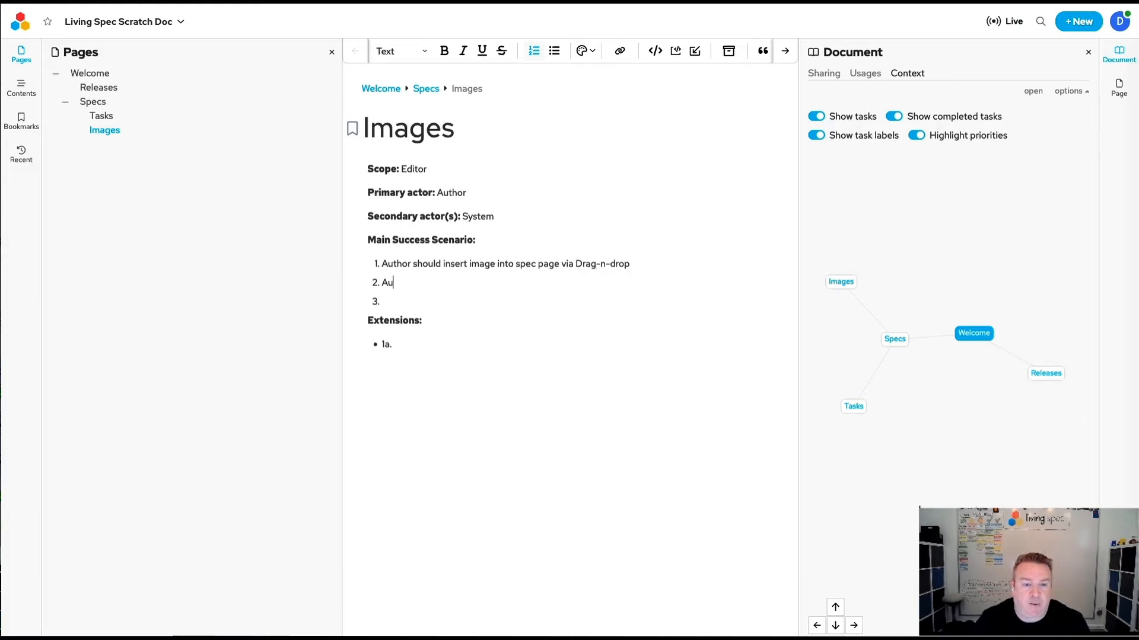
type("thor shoul")
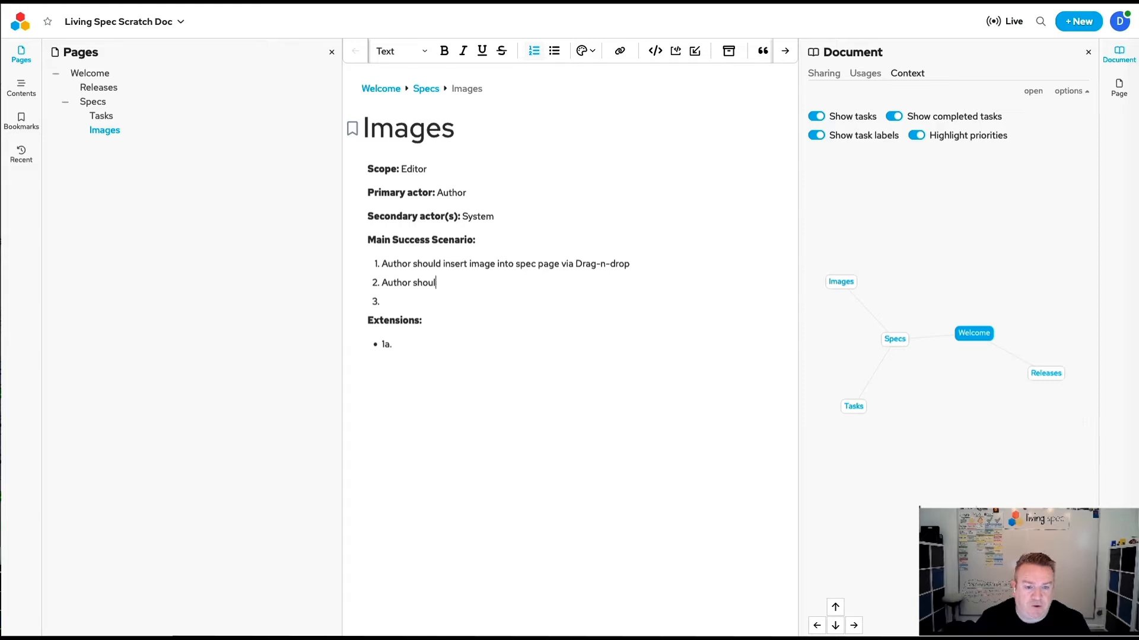
type("d insert i")
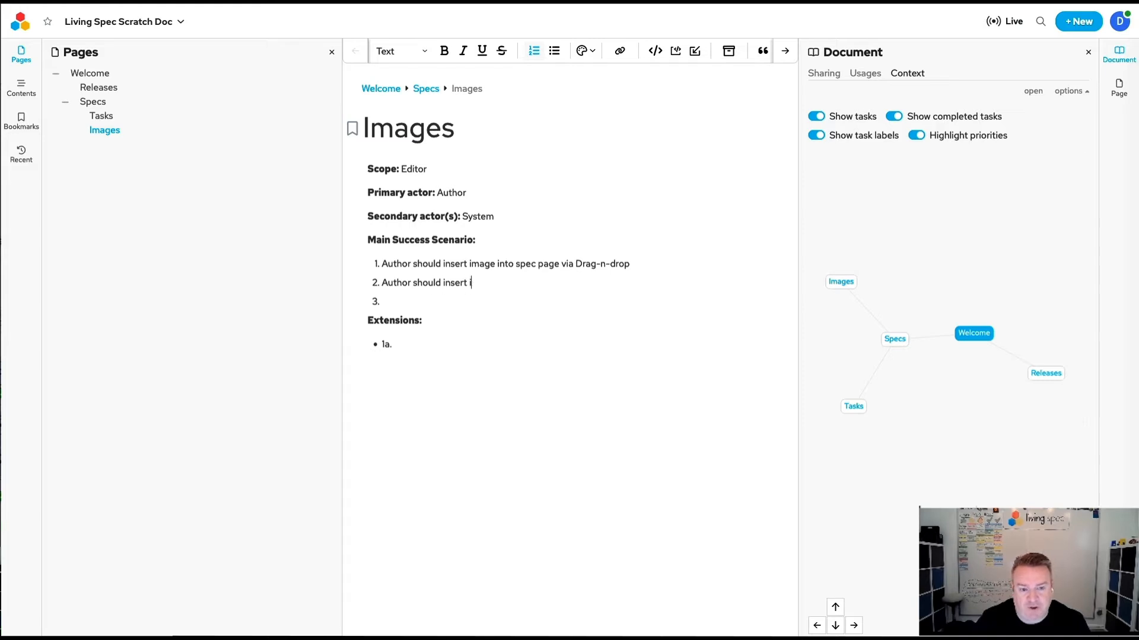
type("mage in to")
key("BackSpace")
key("BackSpace")
key("BackSpace")
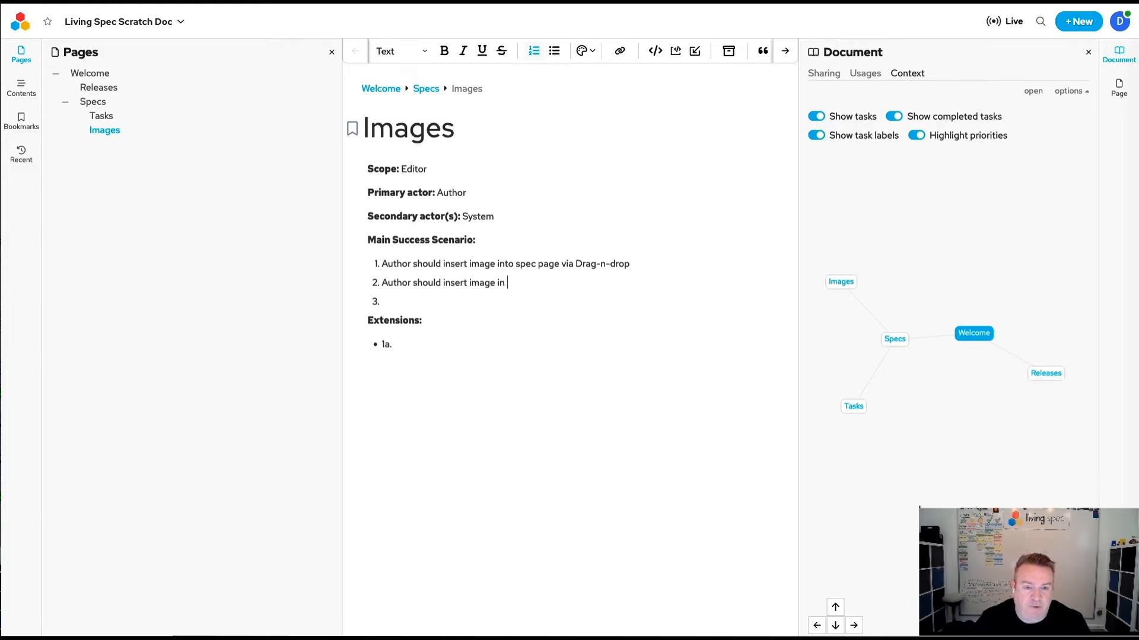
type("to spec page vi")
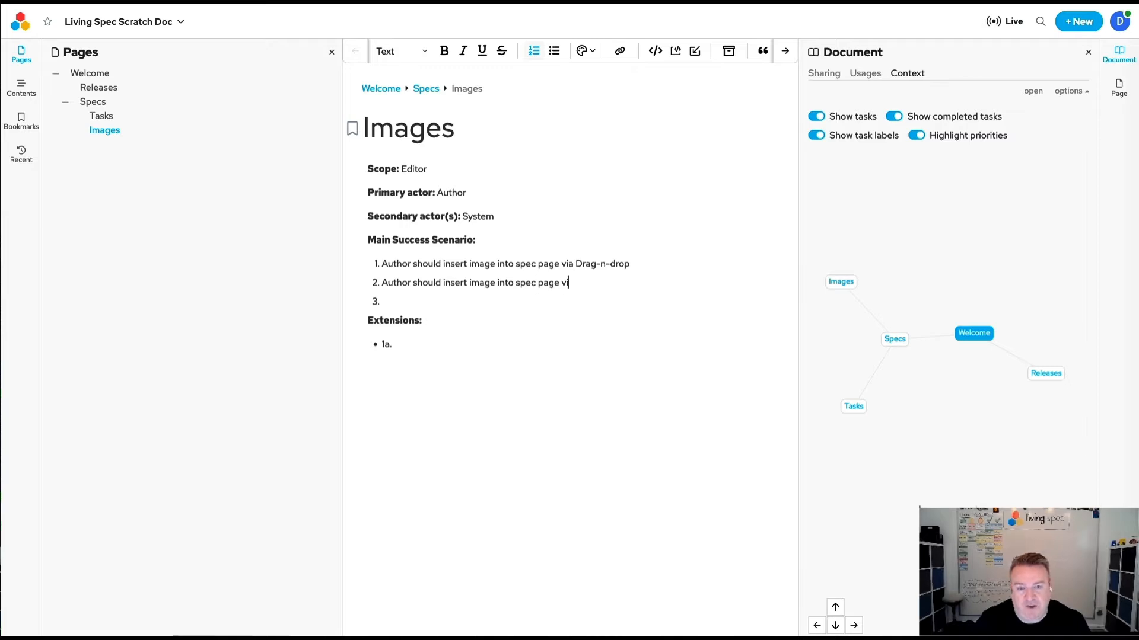
type("a C")
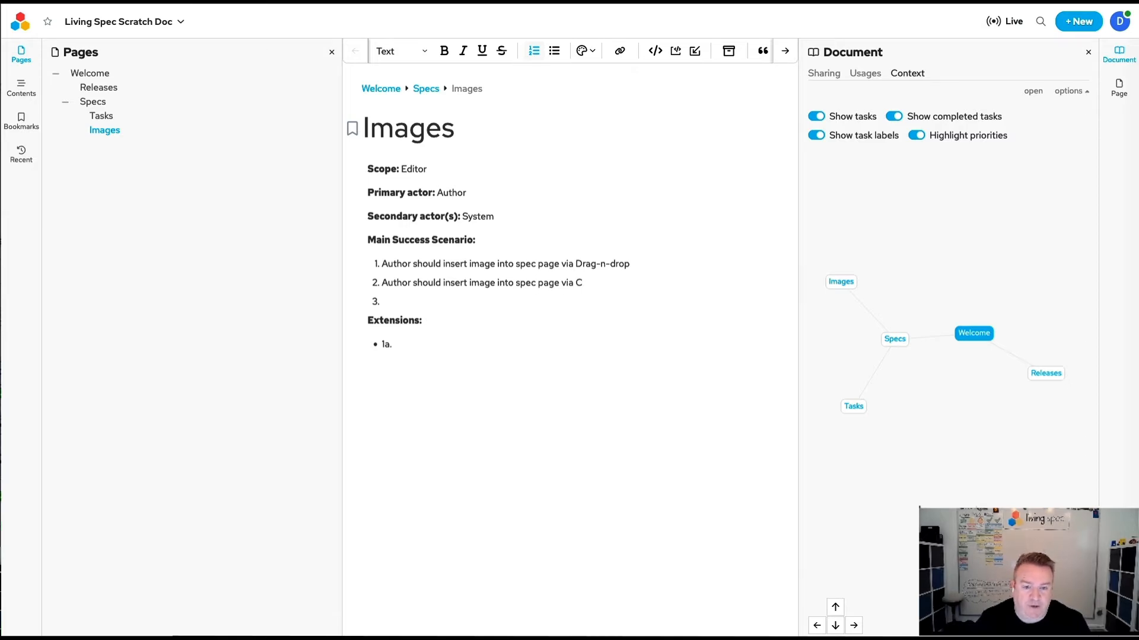
type("opy-")
key("BackSpace")
type("and paste")
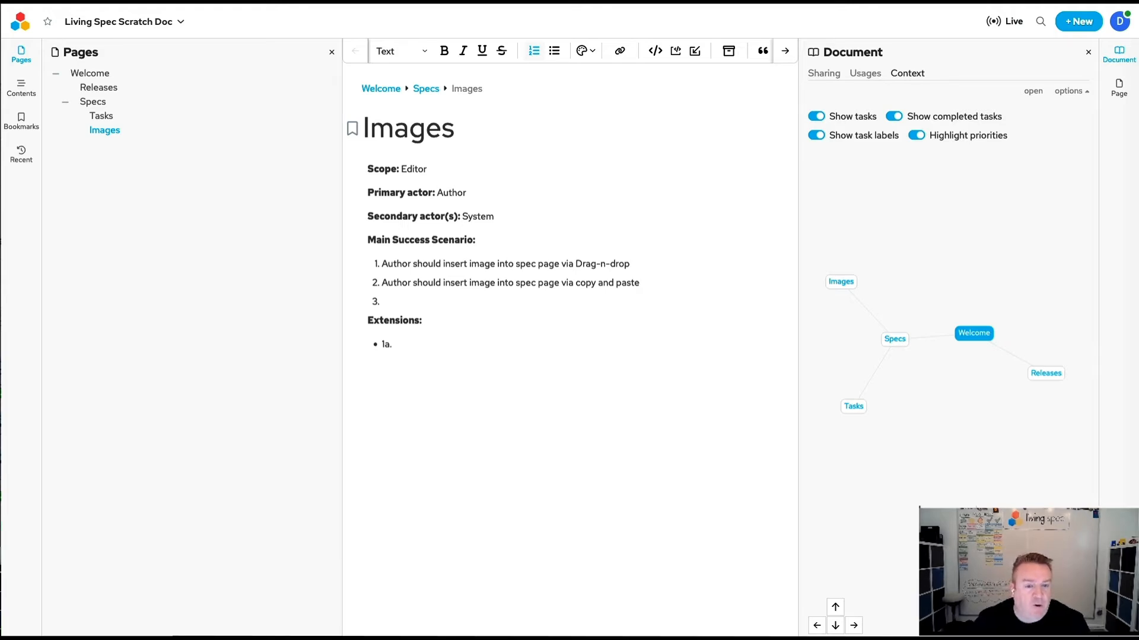
Write "Author should be able to provide a URL and import an image" as scenario item 3 and convert it to a task.
type("Author should ")
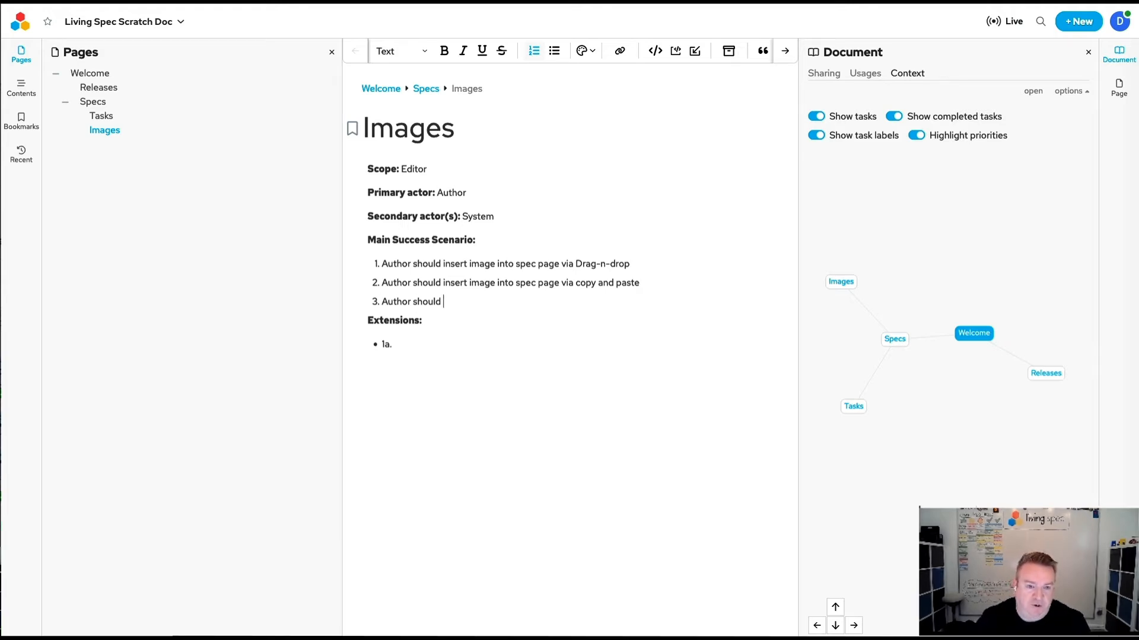
type("be able to probid")
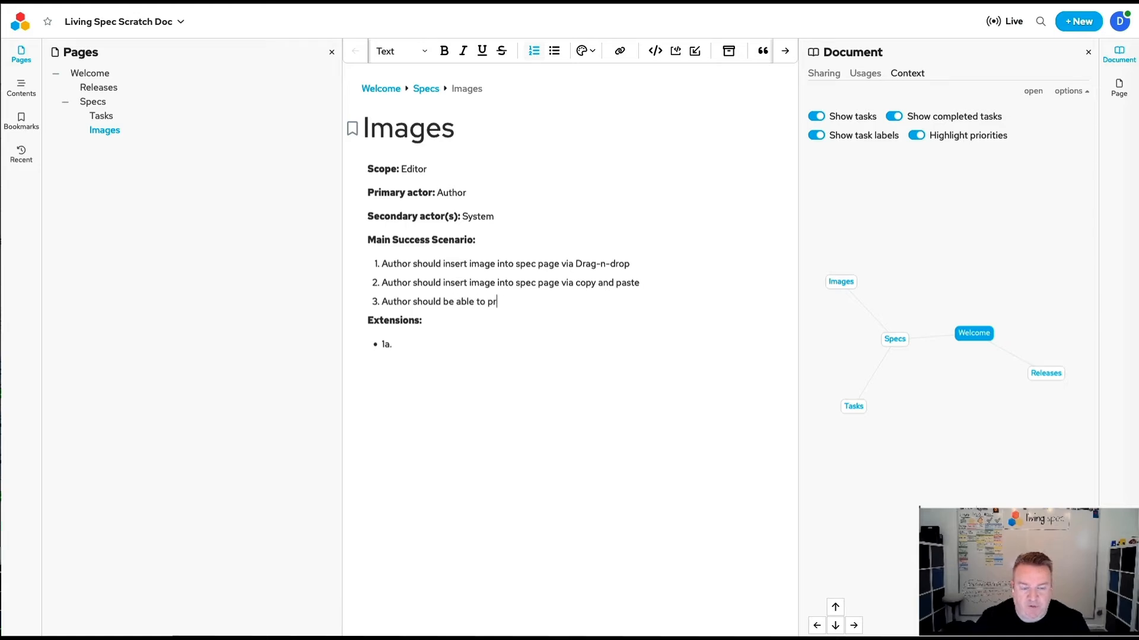
key("BackSpace")
key("BackSpace")
key("BackSpace")
type("vide a")
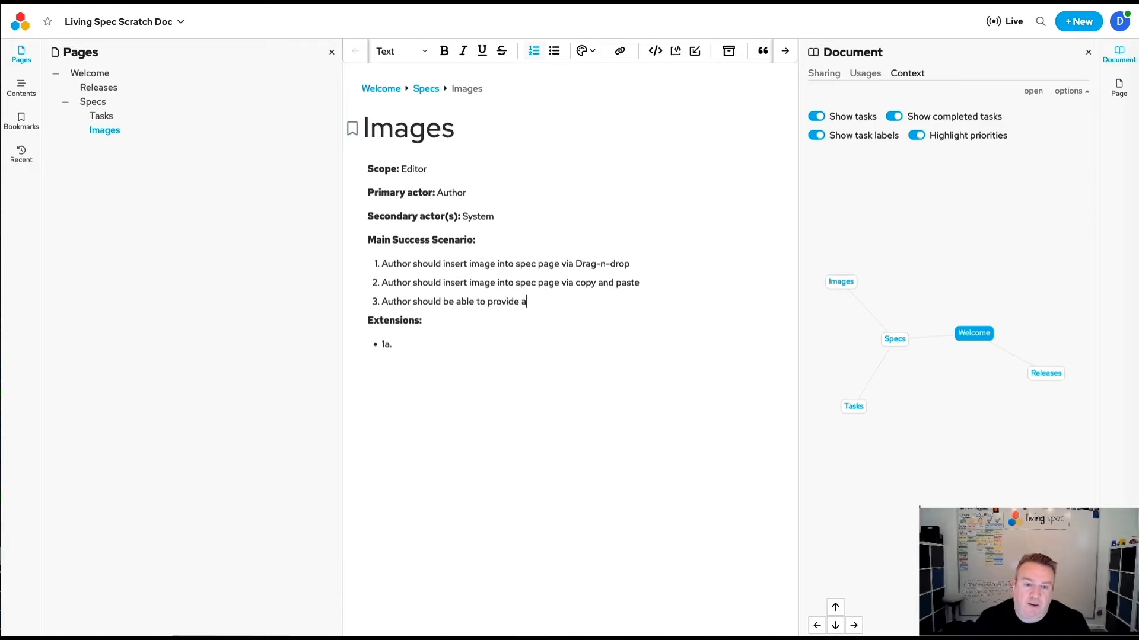
type(" URL")
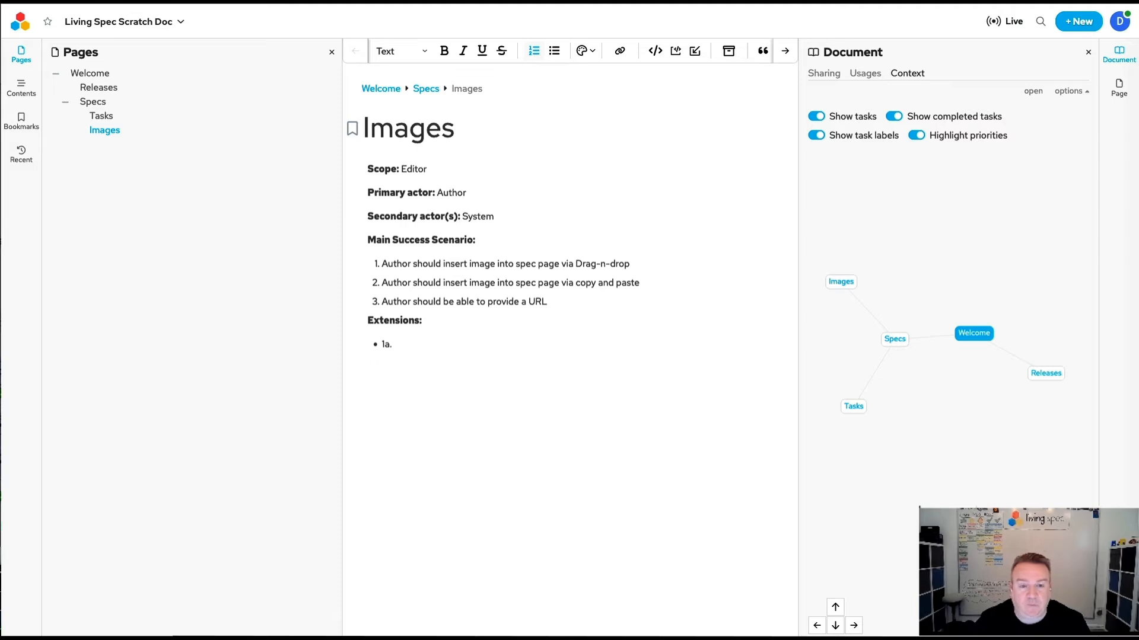
type(" and import and")
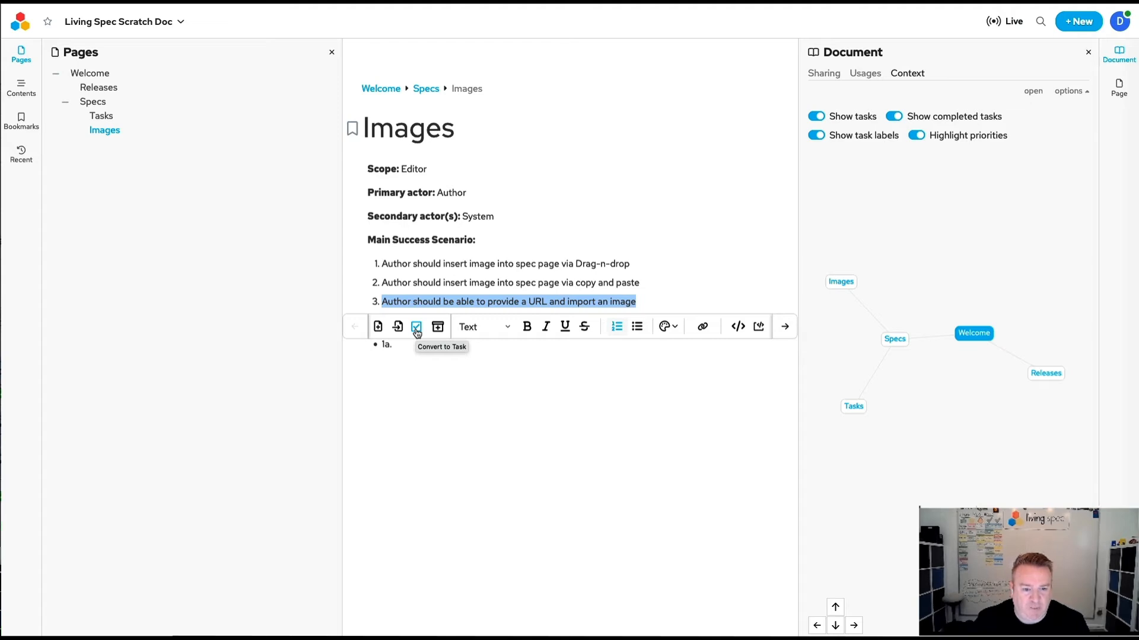
left_click(417, 333)
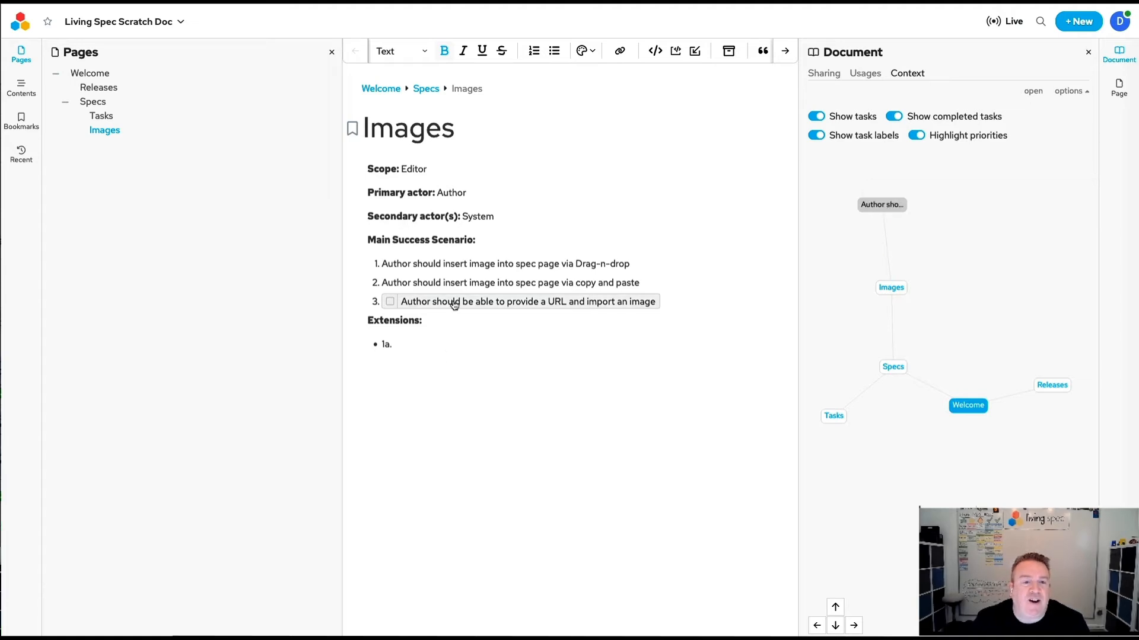
Set the URL image import task's status to In Progress and its priority to High.
left_click(454, 303)
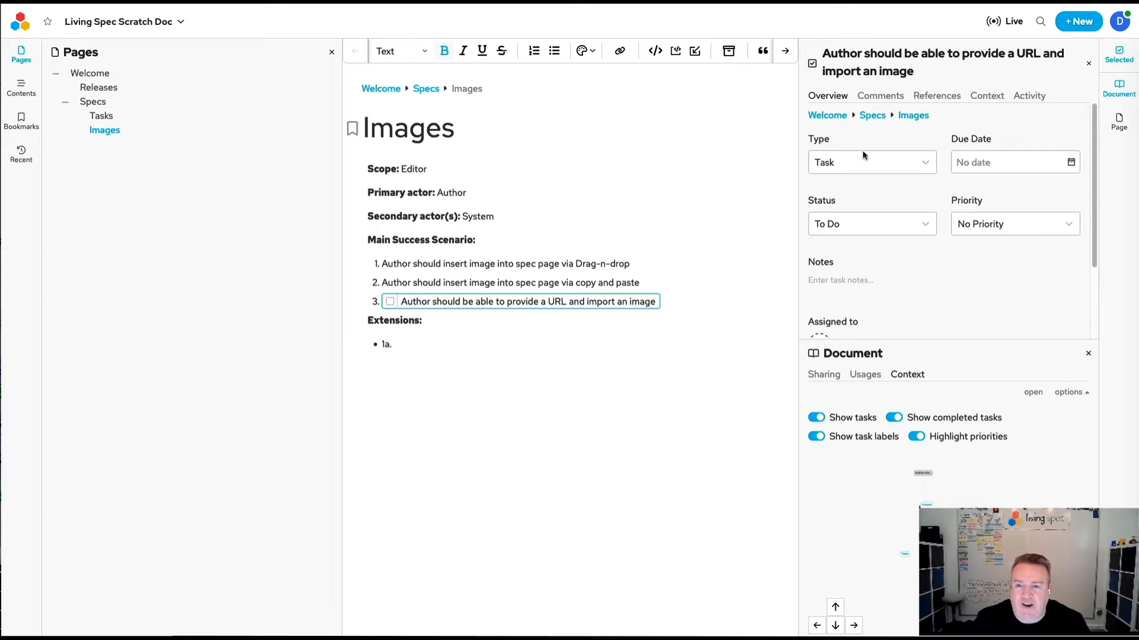
left_click(907, 226)
left_click(880, 279)
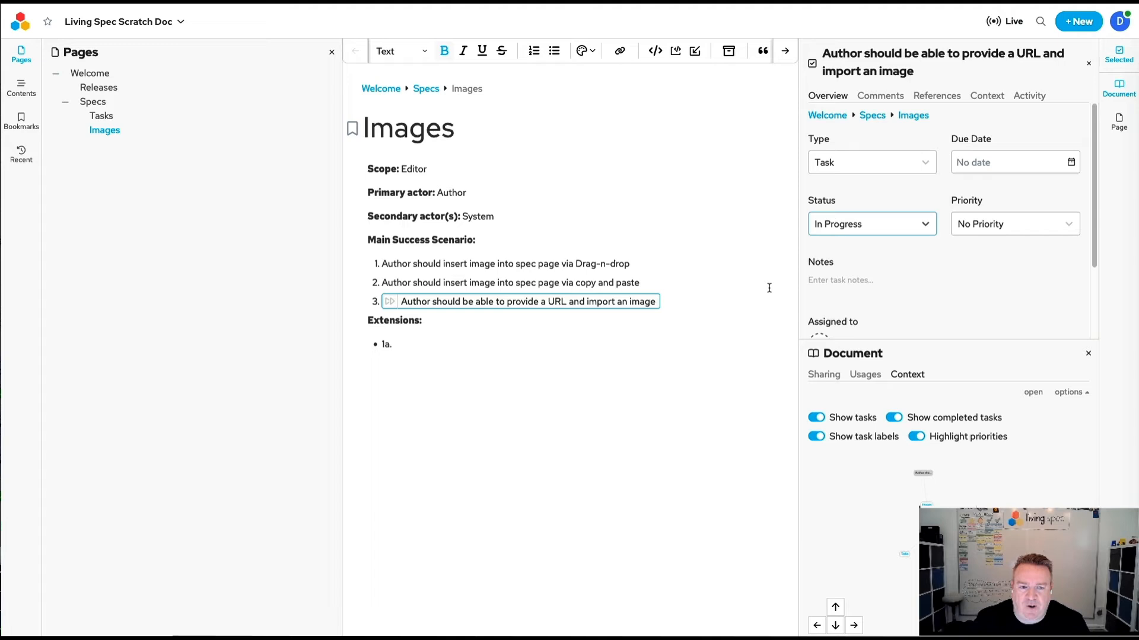
left_click(990, 227)
left_click(978, 324)
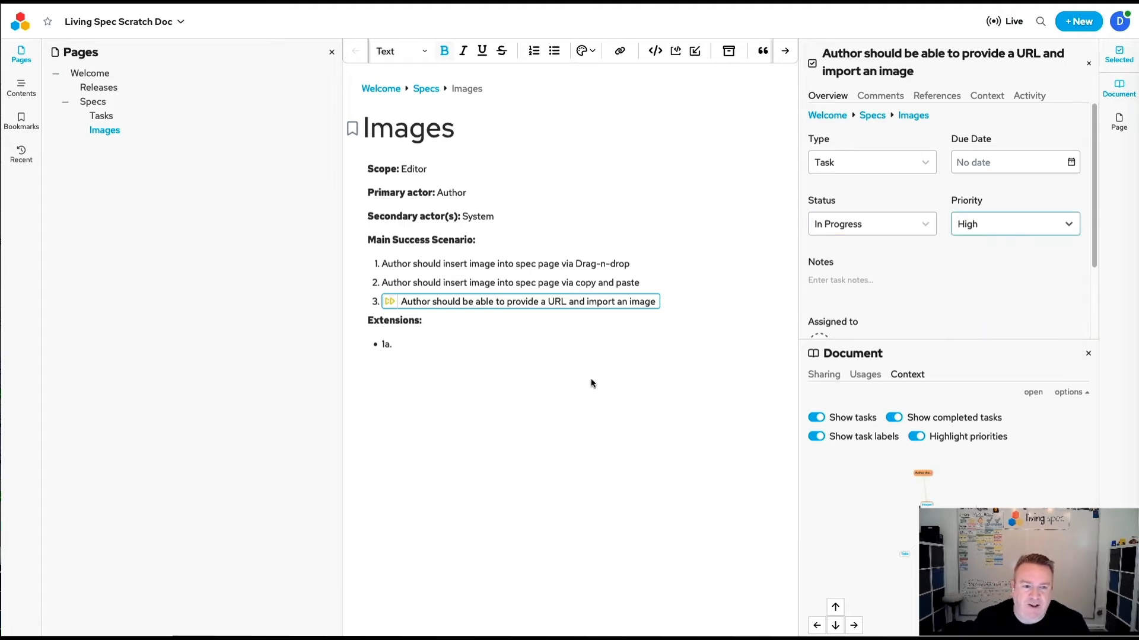
Assign the URL image import task to the only person offered as an assignee.
scroll(937, 262, "down", 2)
left_click(819, 260)
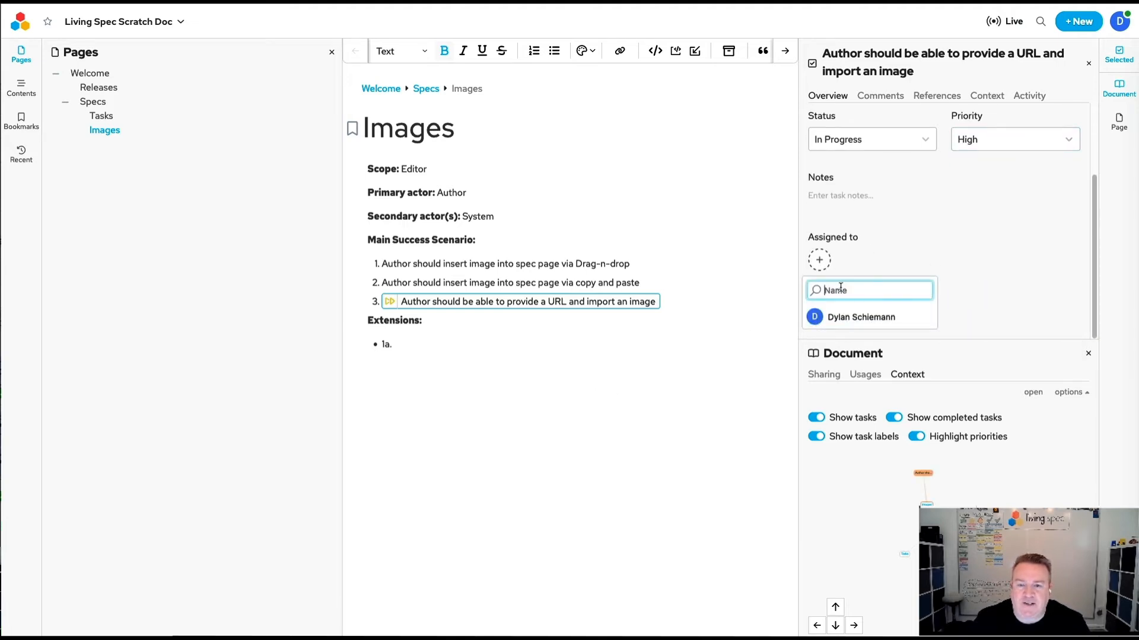
left_click(860, 316)
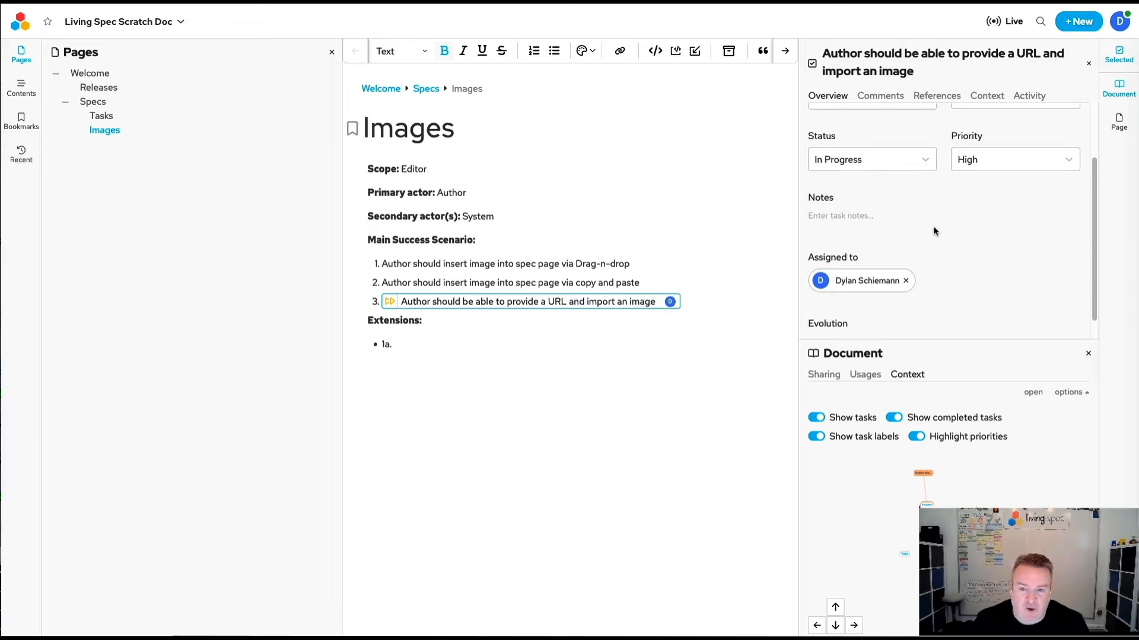
Enter "Fetch image" and, on a second line, "Create copy within Living Spec" as the URL image import task's notes.
left_click(864, 215)
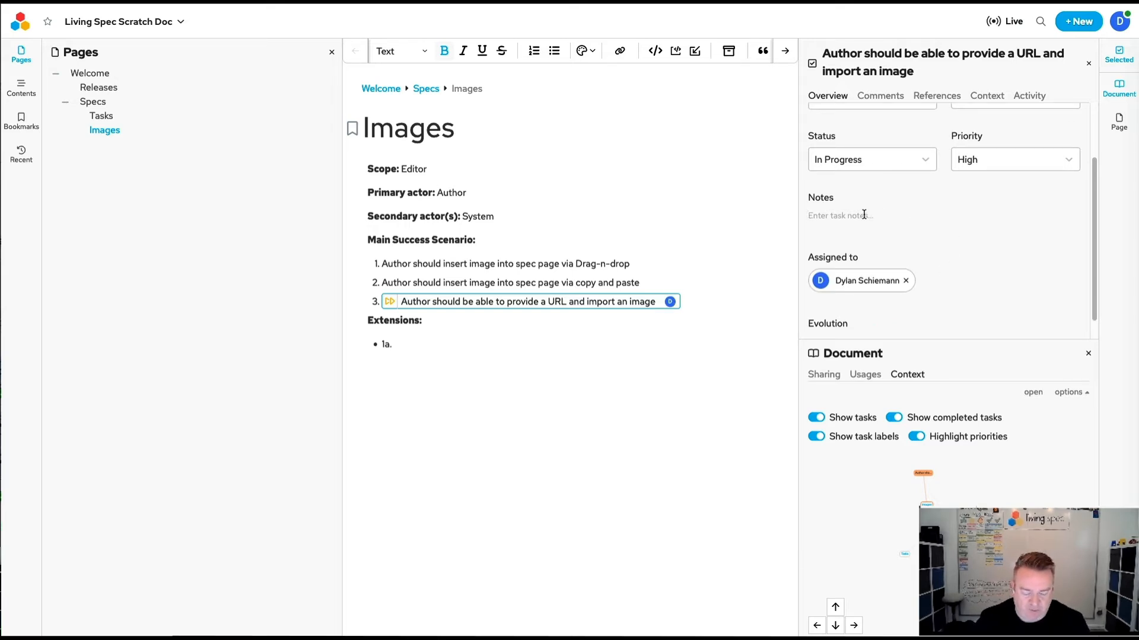
type("Fet")
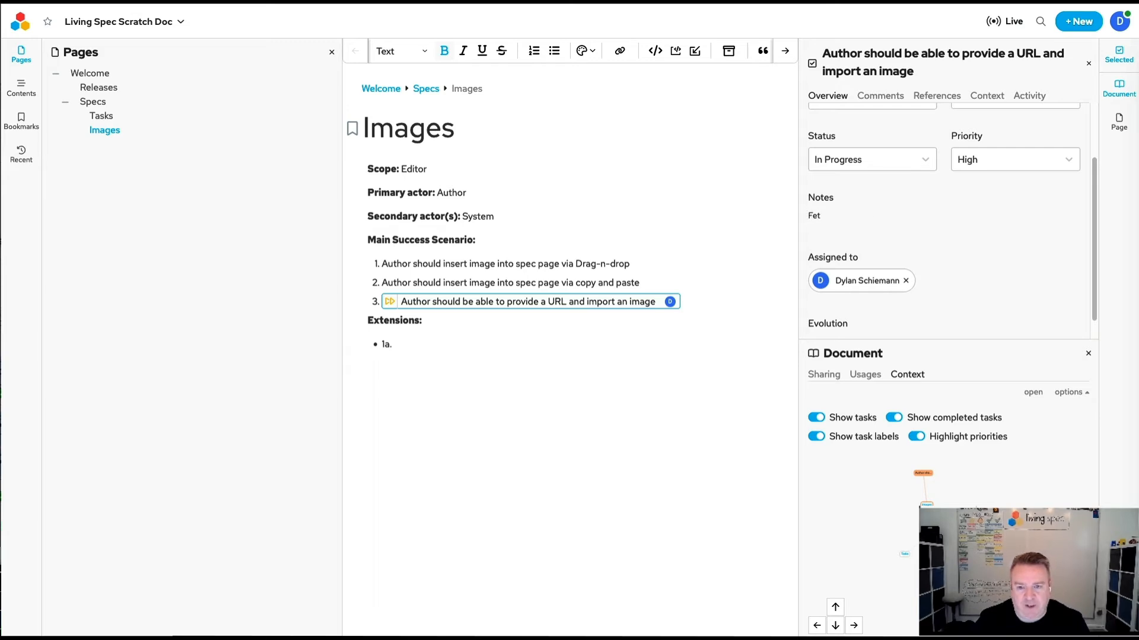
type("ch image")
key("Return")
type("C")
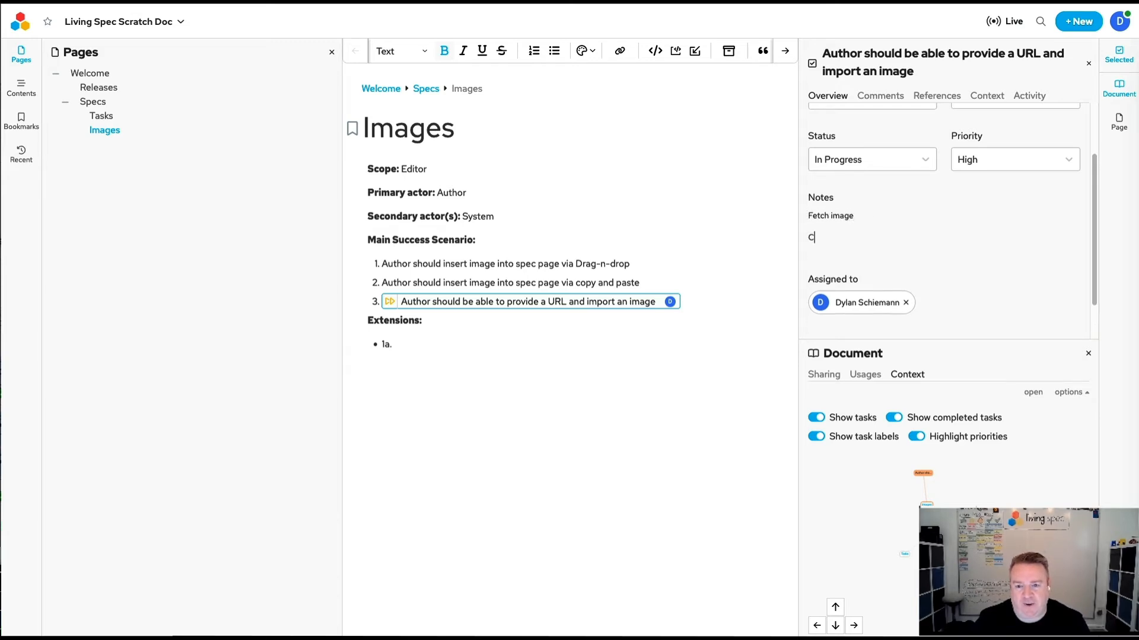
type("lea")
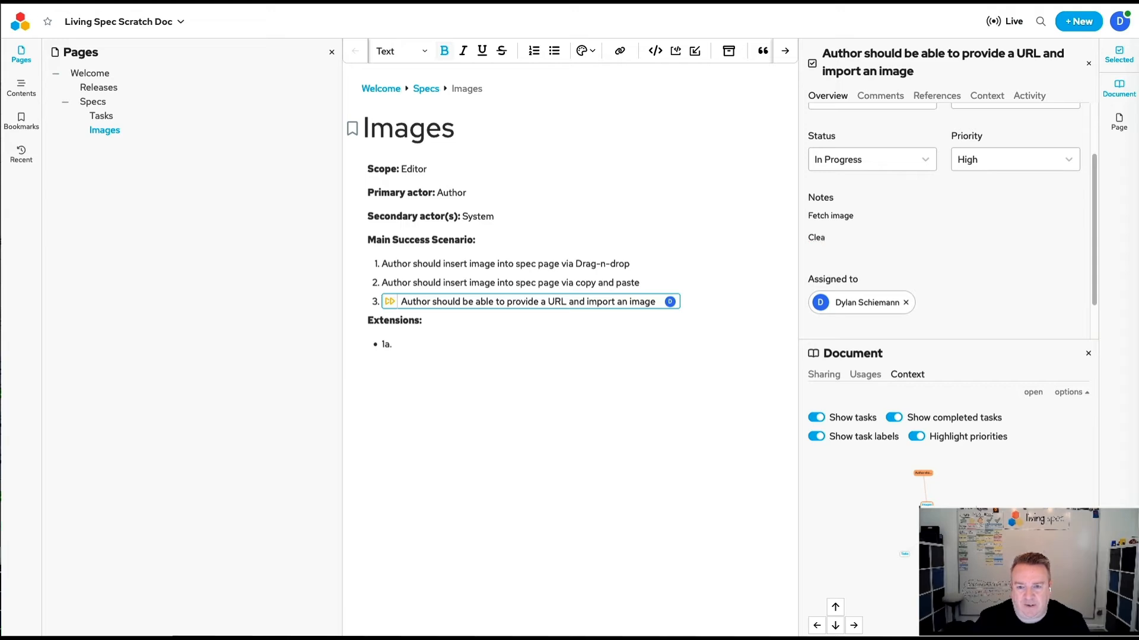
key("BackSpace")
key("BackSpace")
key("BackSpace")
type("reate copy within Living Spe")
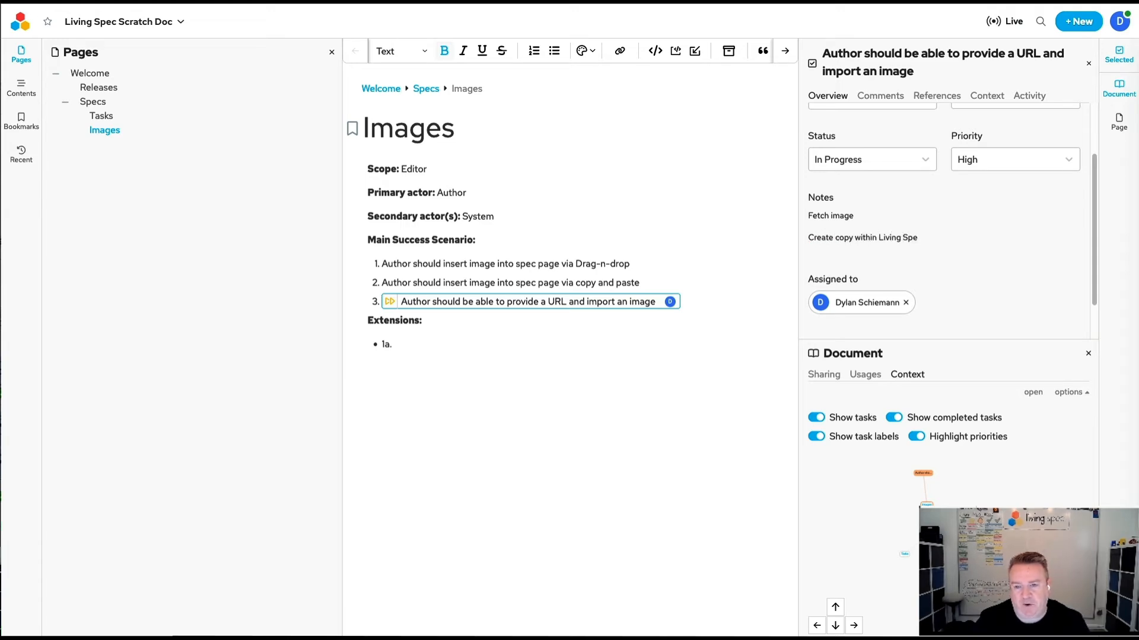
type("c")
Add "Spec page should display image with user resizable options" as item 4 of the Main Success Scenario on the Images page.
left_click(727, 302)
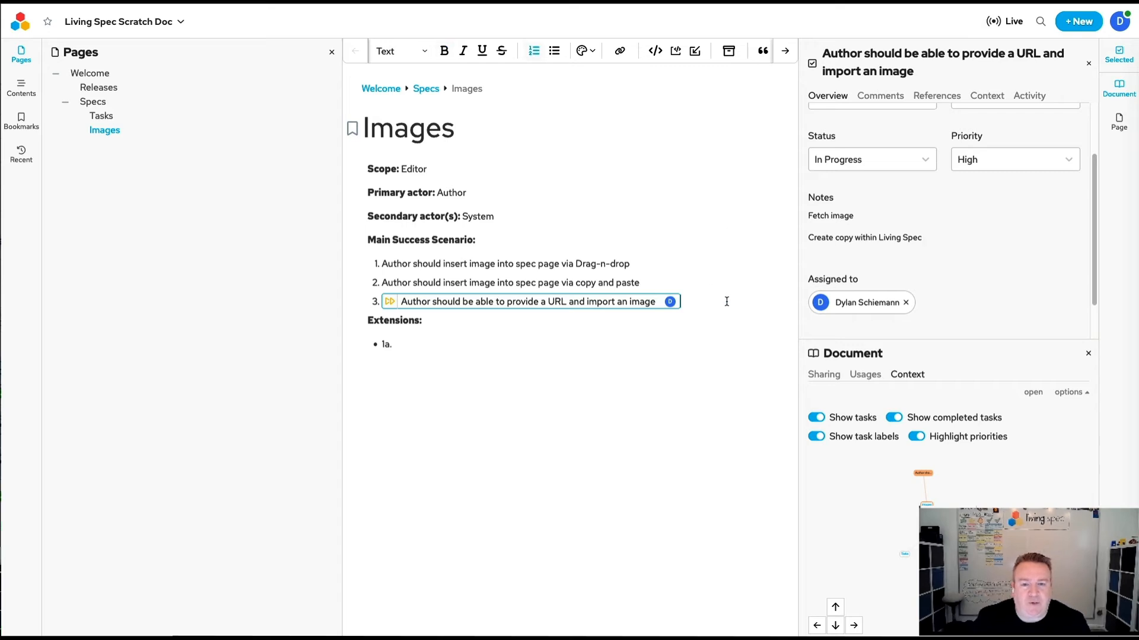
key("Return")
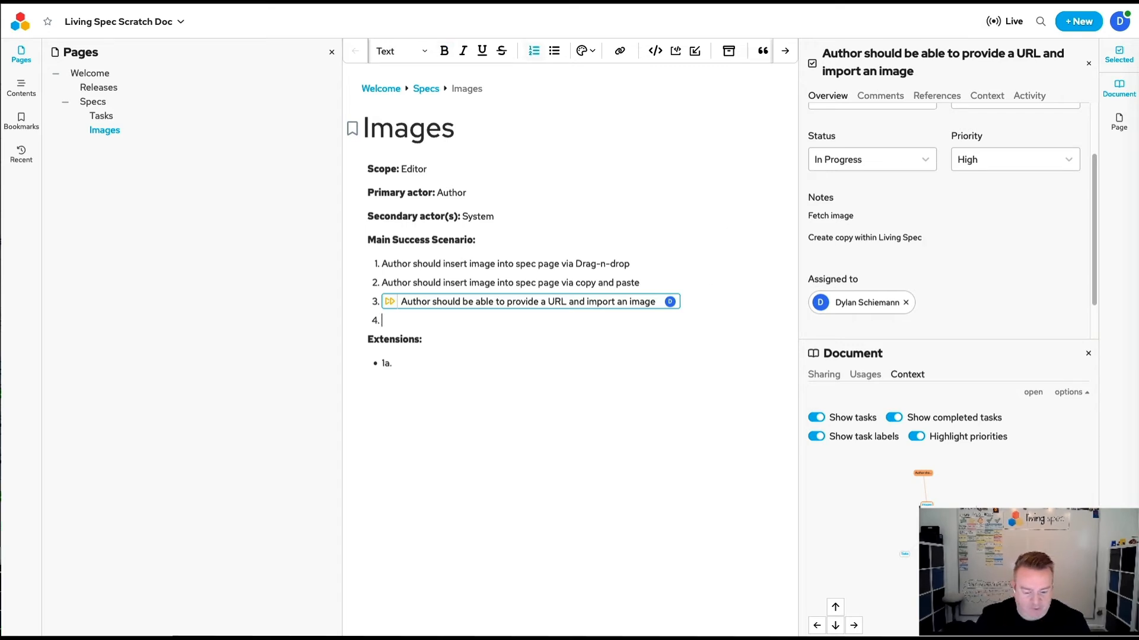
type("Spec page")
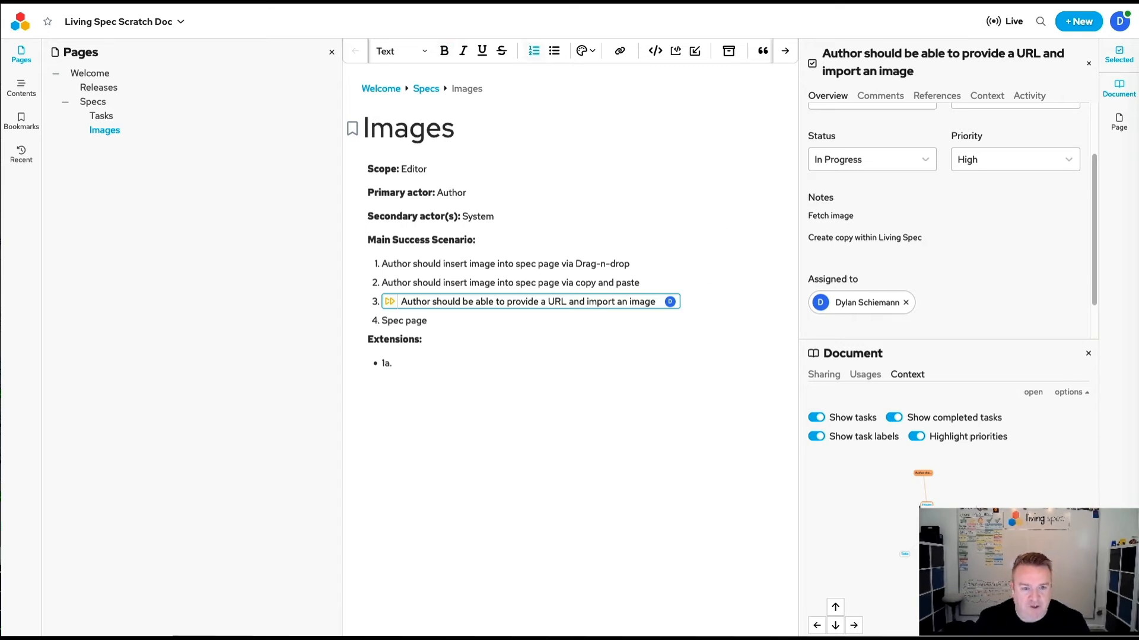
type(" should display i")
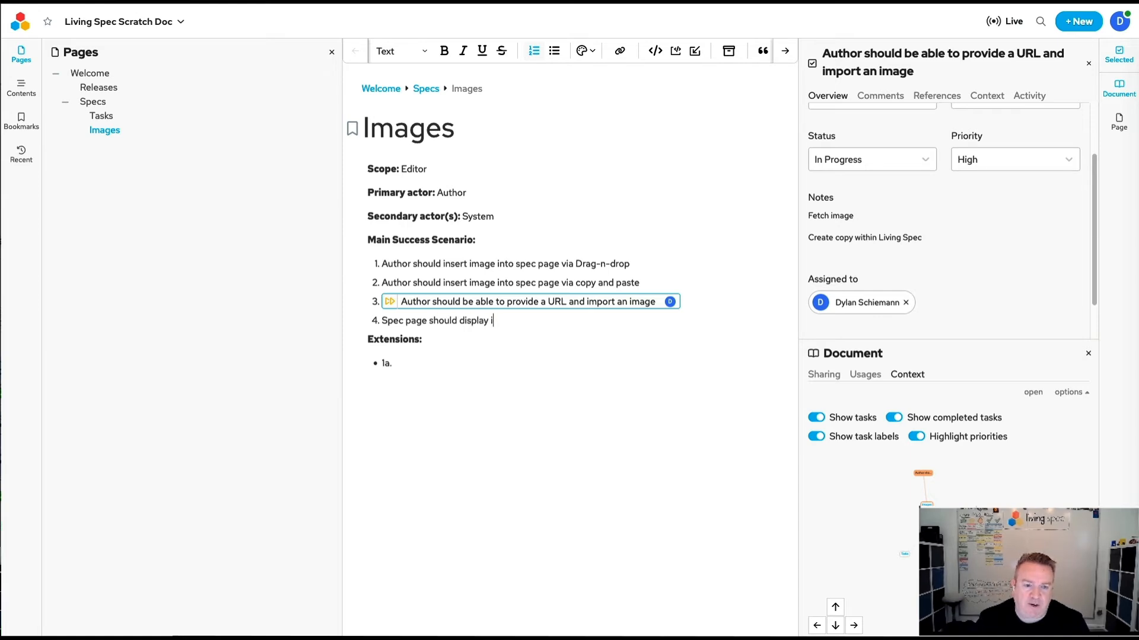
type("mage with")
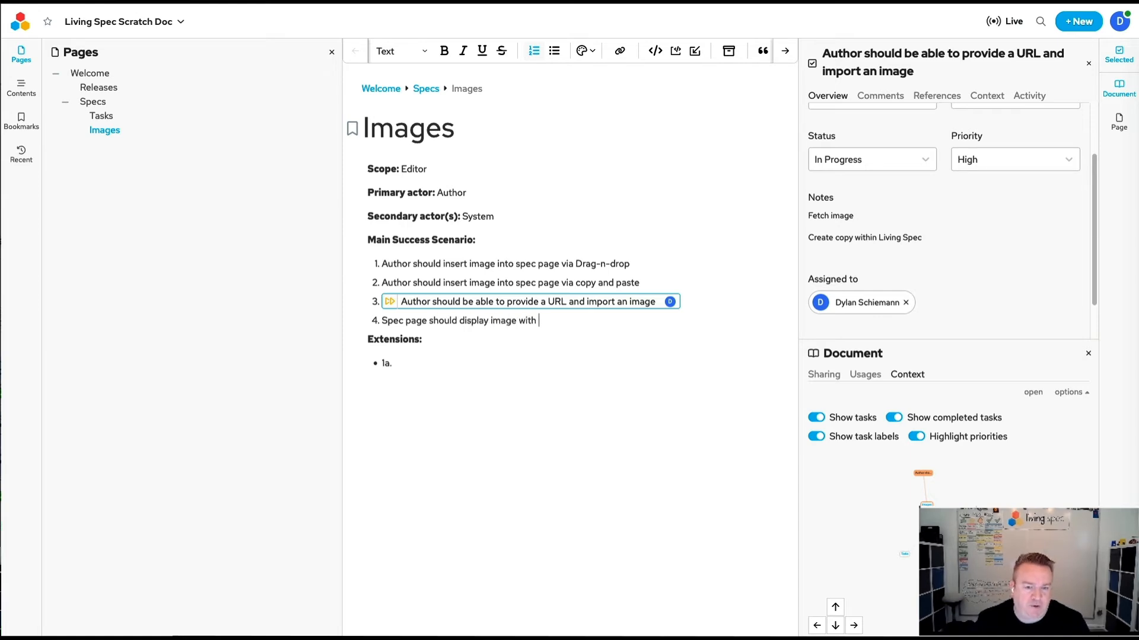
type(" user resiax")
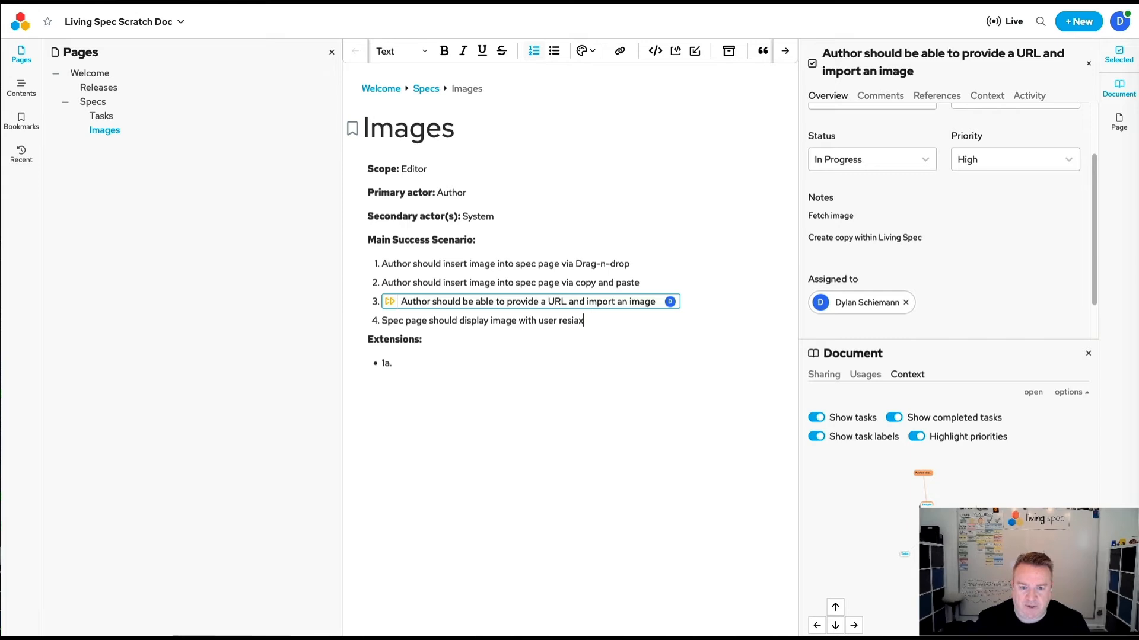
key("BackSpace")
key("BackSpace")
type("zable option")
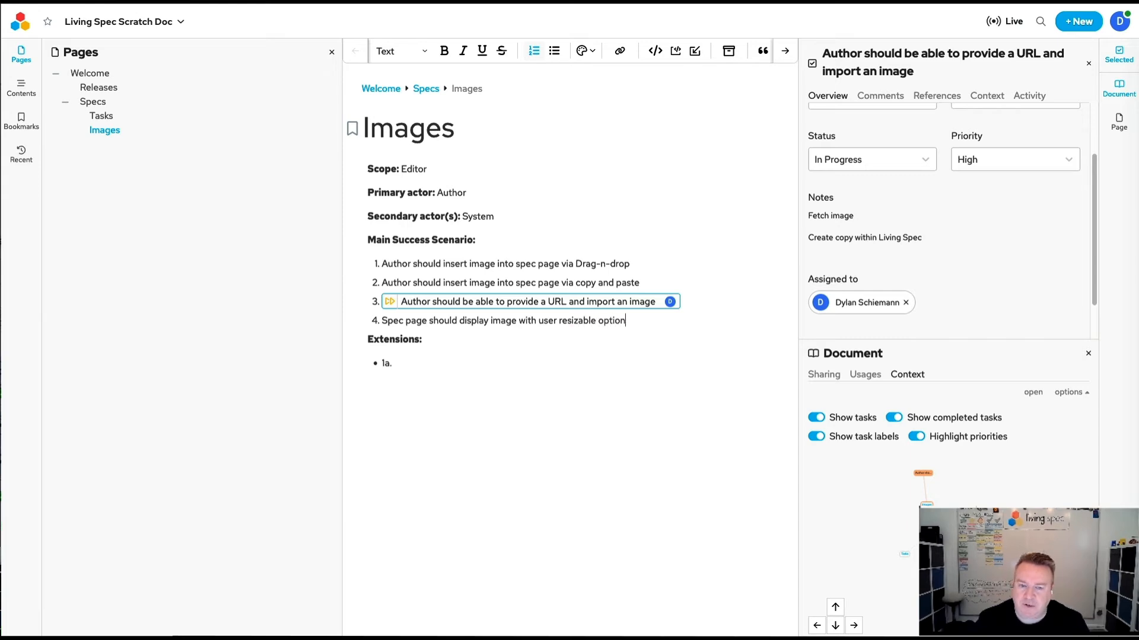
type("s")
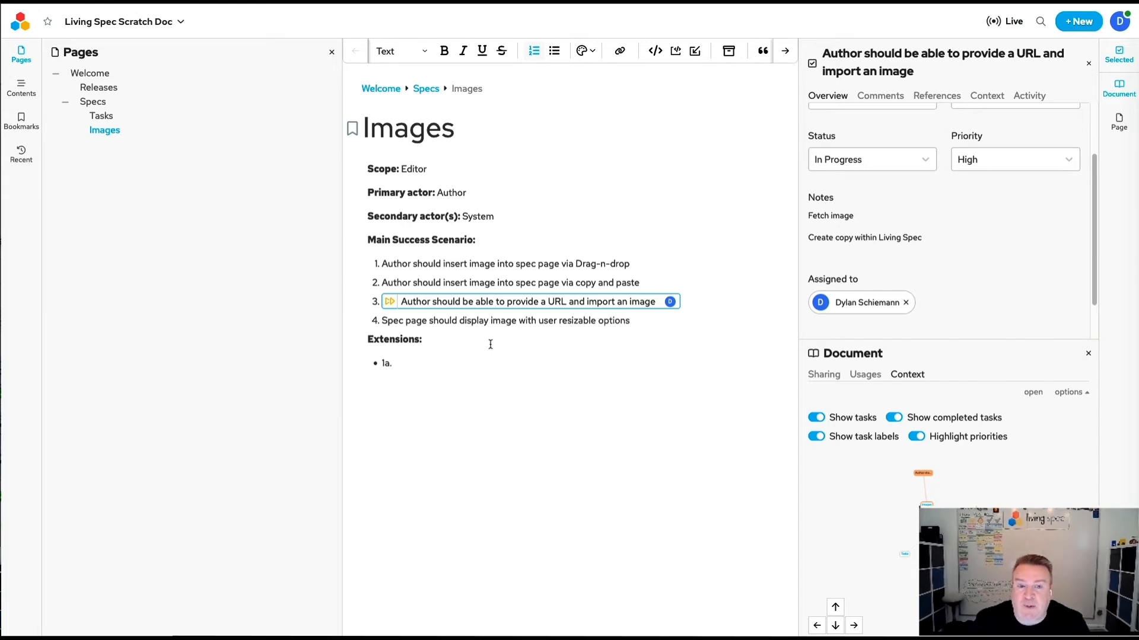
left_click(437, 363)
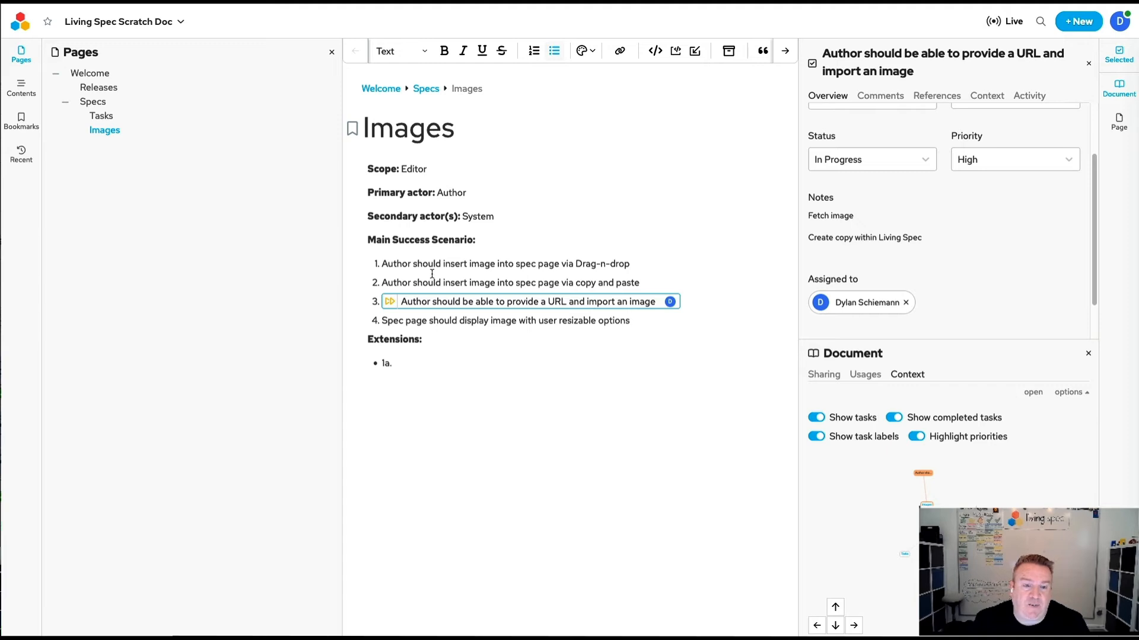
left_click(469, 336)
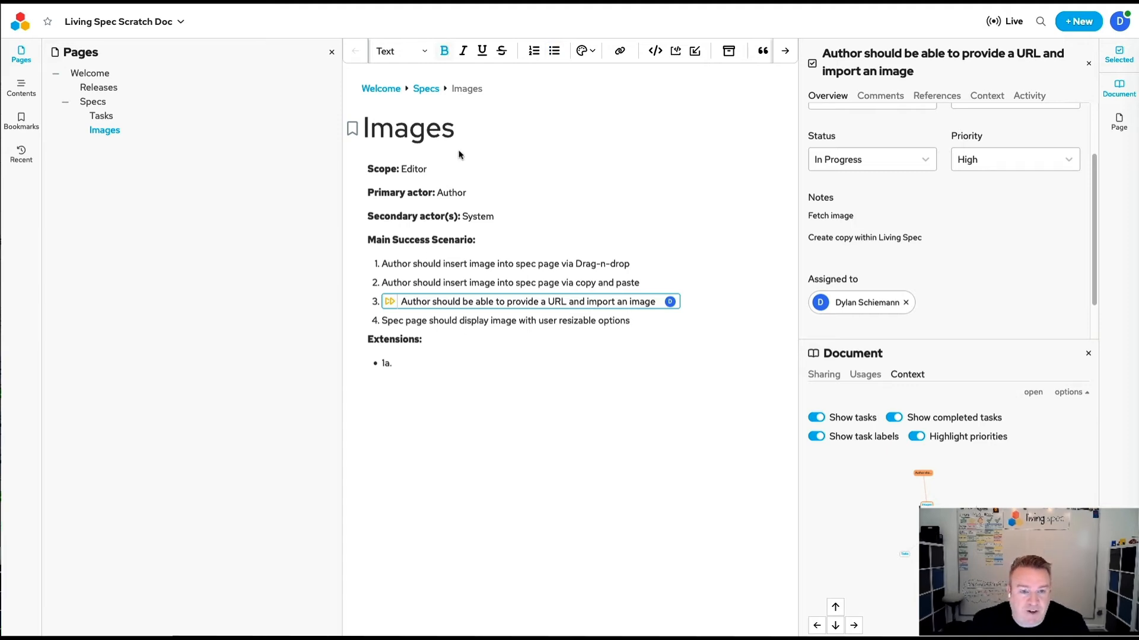
left_click(425, 90)
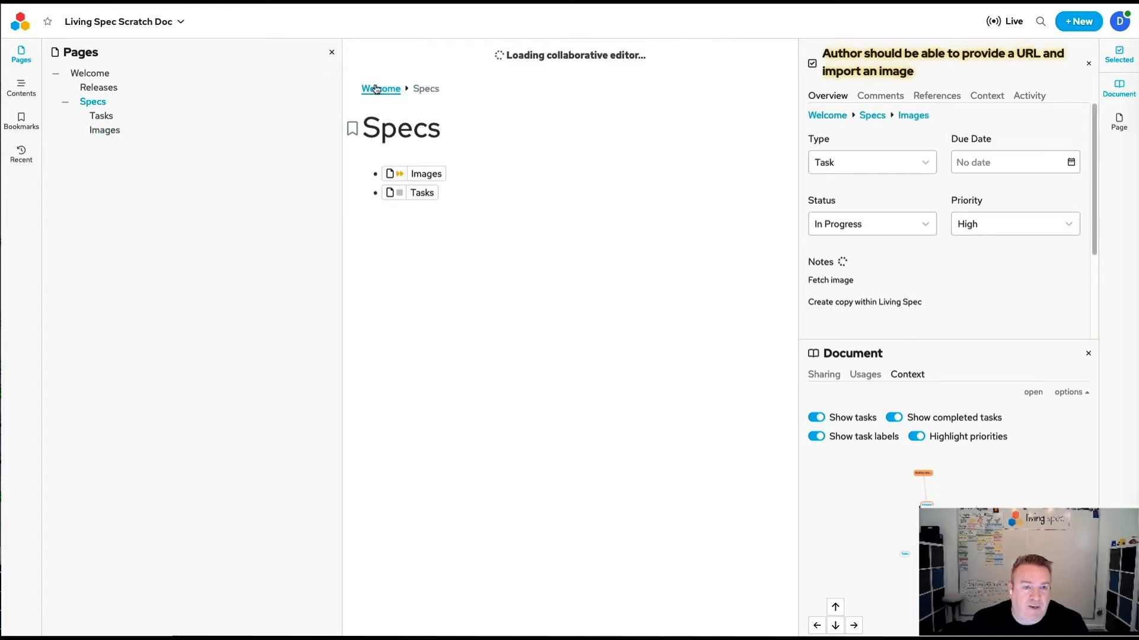
left_click(421, 178)
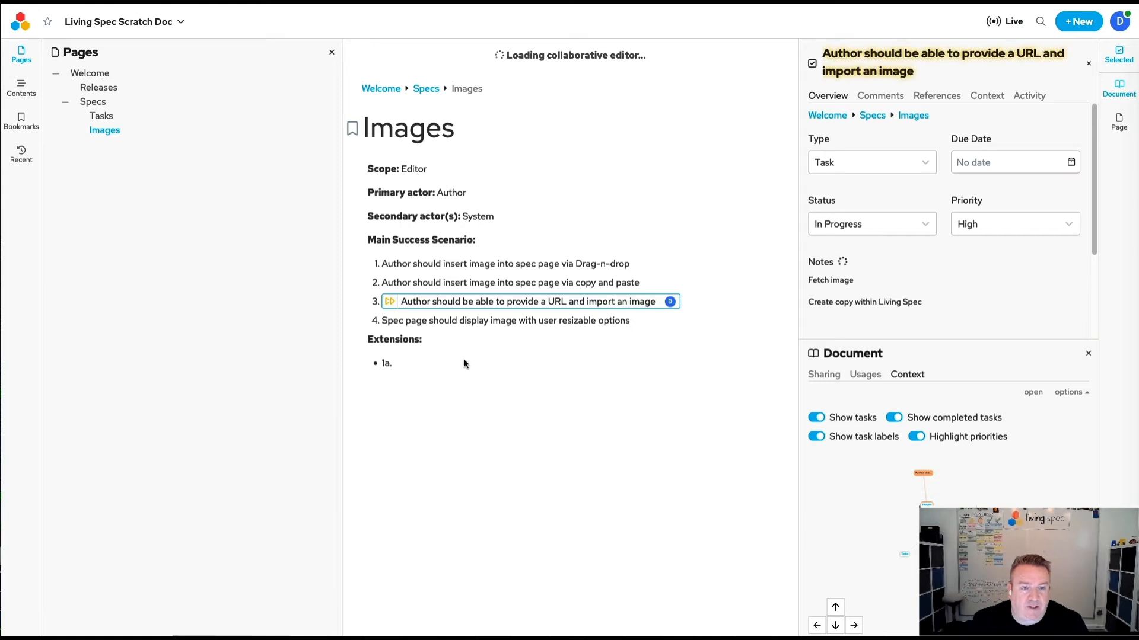
left_click(636, 321)
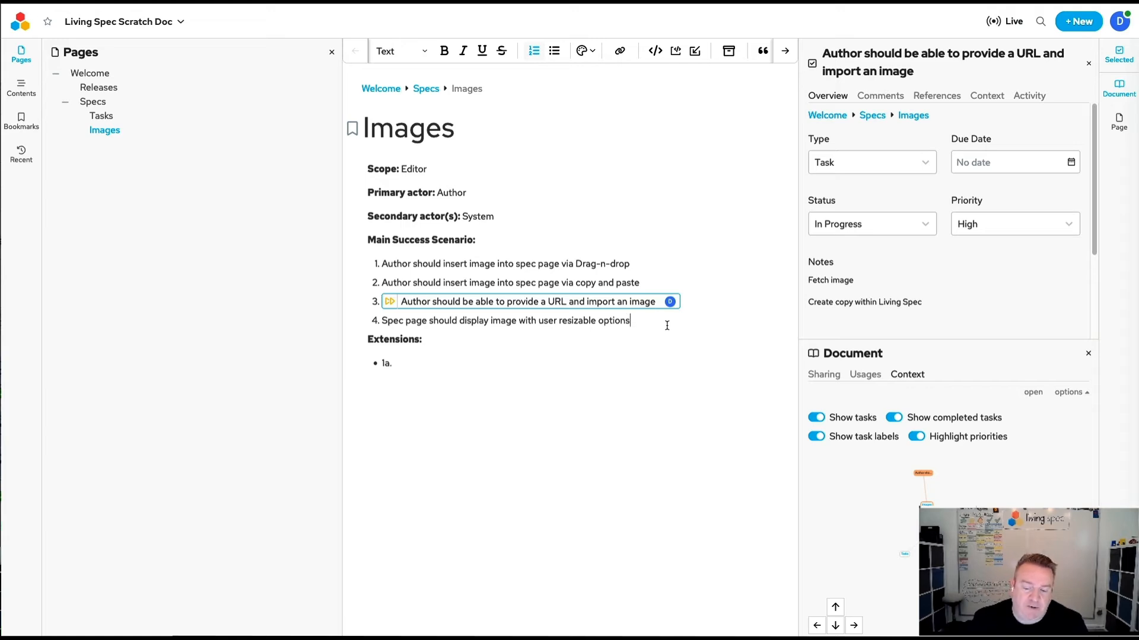
On the Tasks page under Specs, write the bullet "User should be able to highlight text and convert to task".
left_click(424, 89)
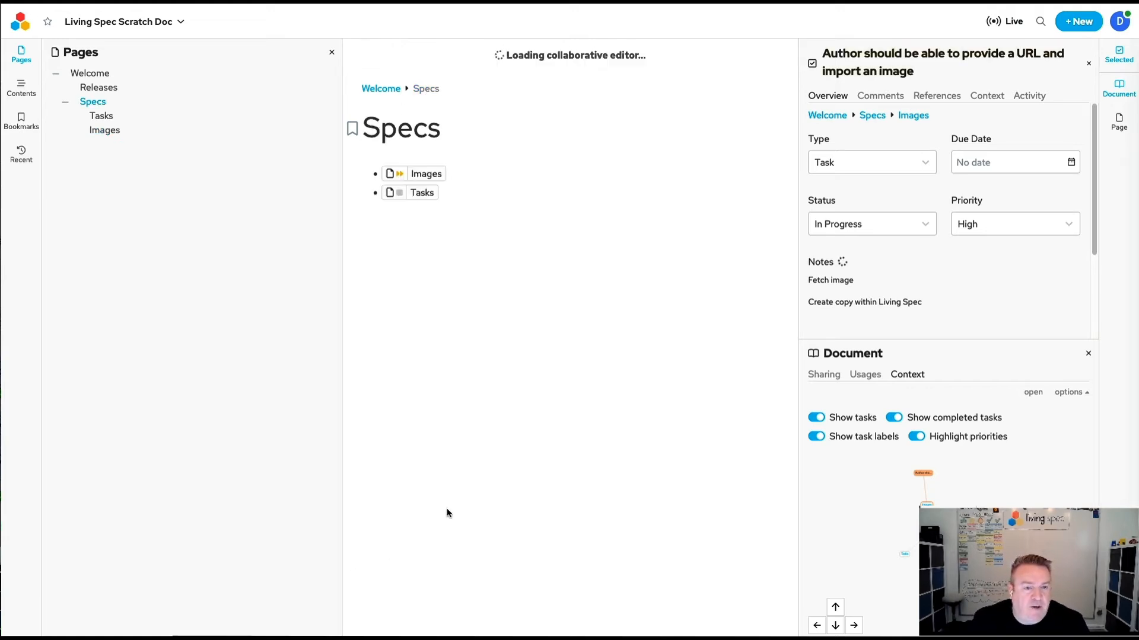
left_click(420, 193)
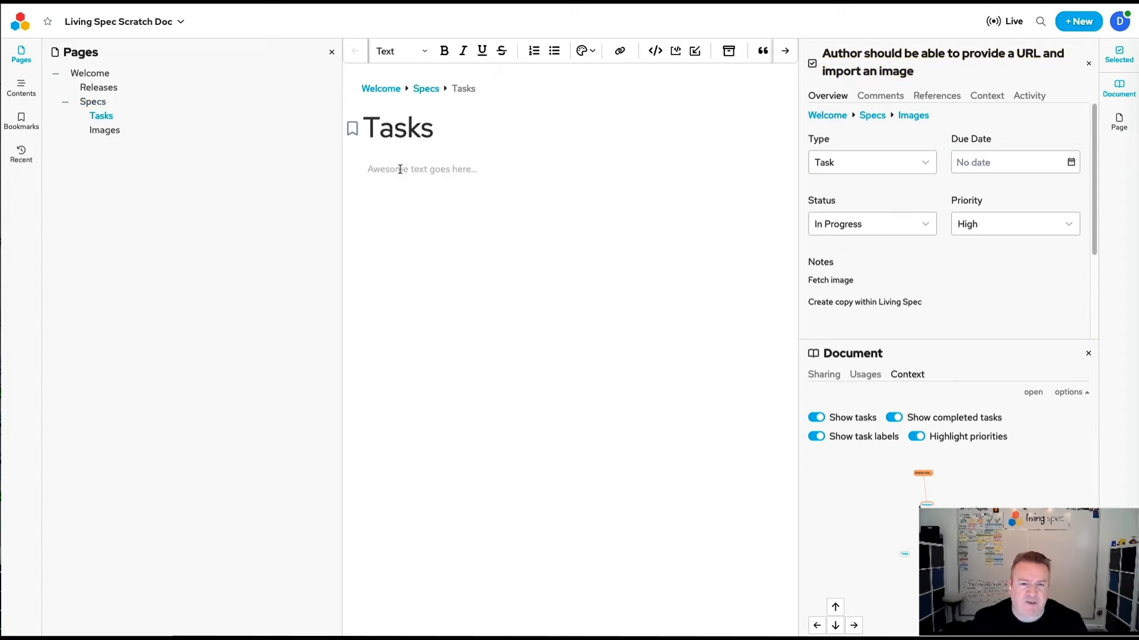
type("- User should b")
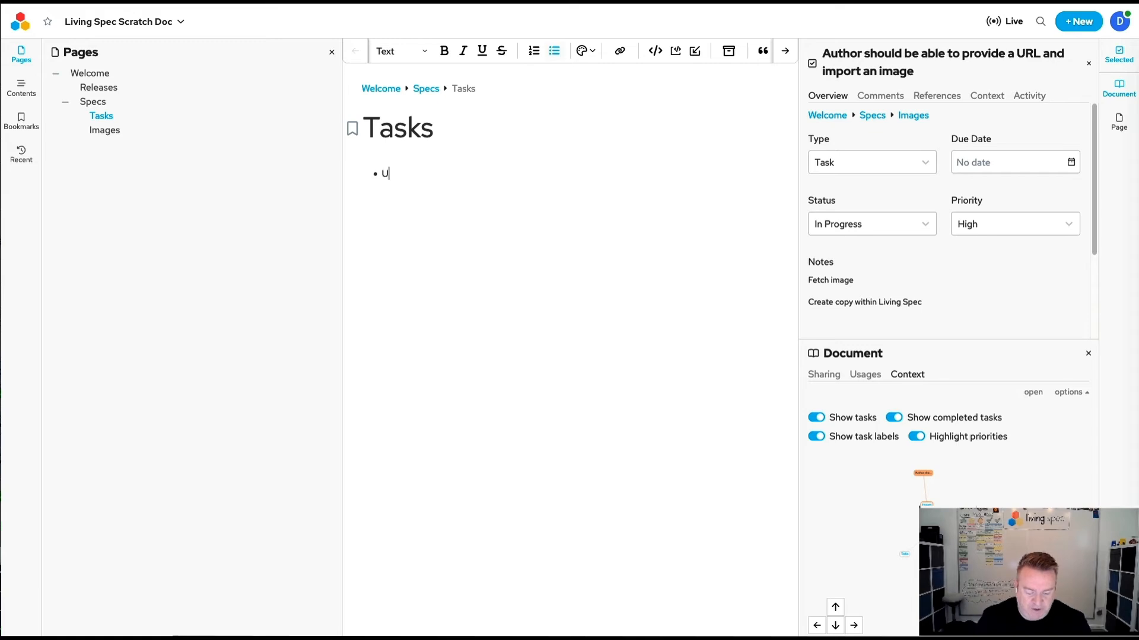
type("e abl")
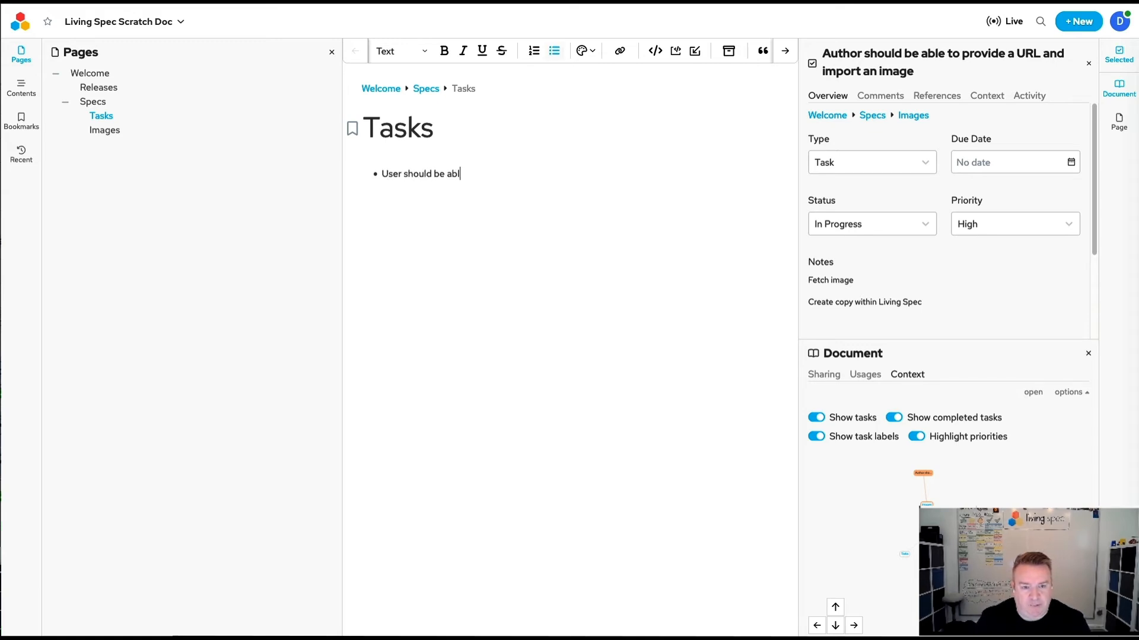
type("e to highlight")
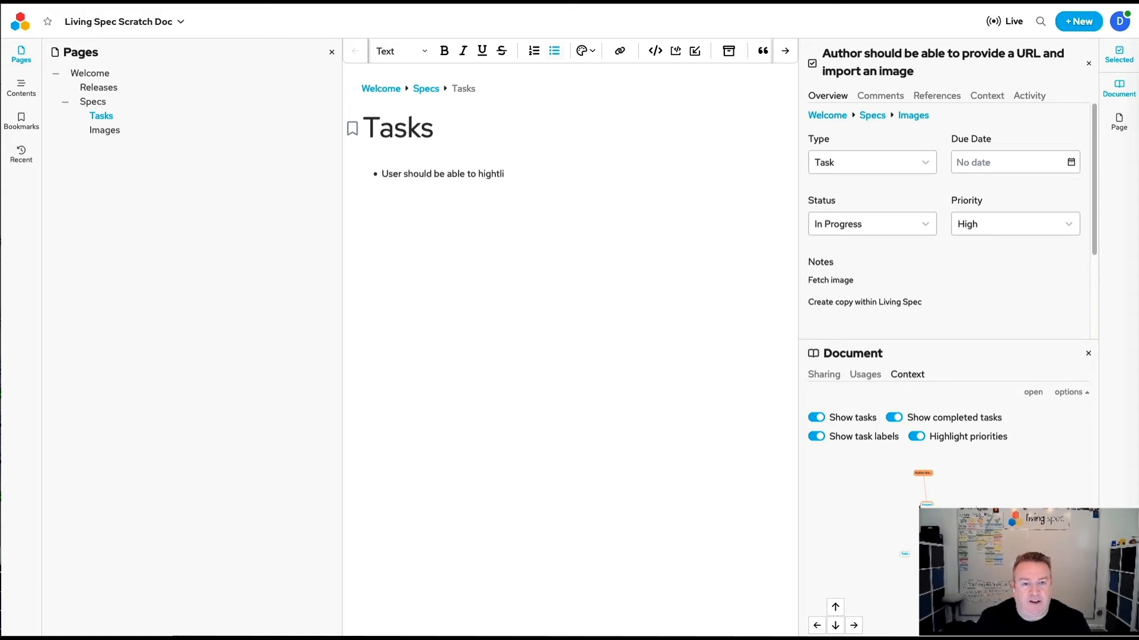
type(" text and conc")
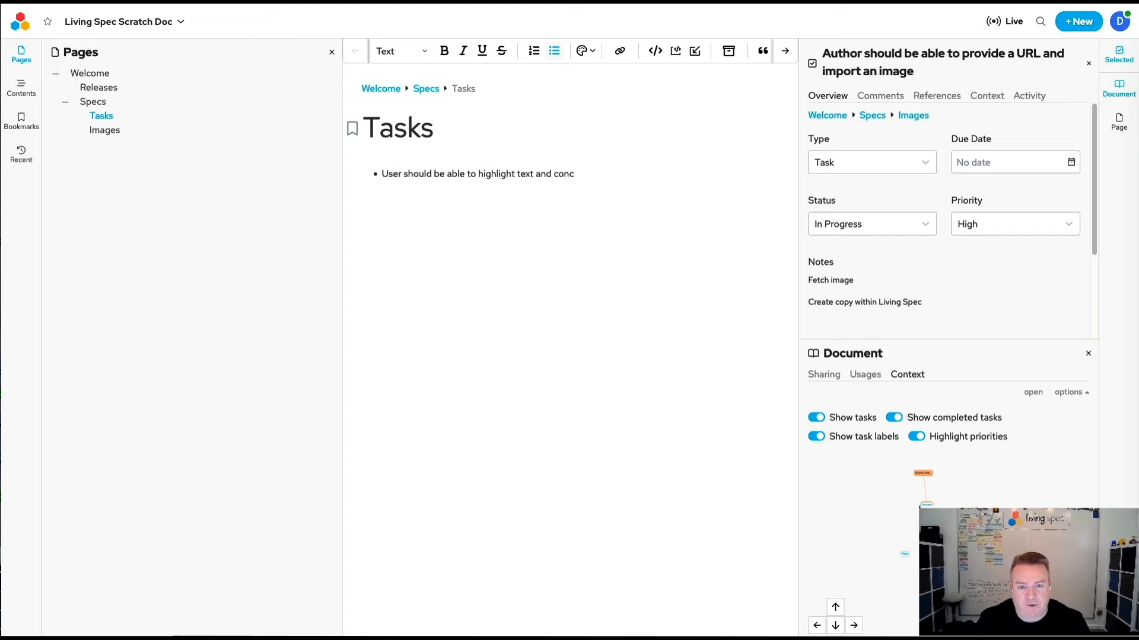
type("vv")
key("BackSpace")
key("BackSpace")
type("vert to")
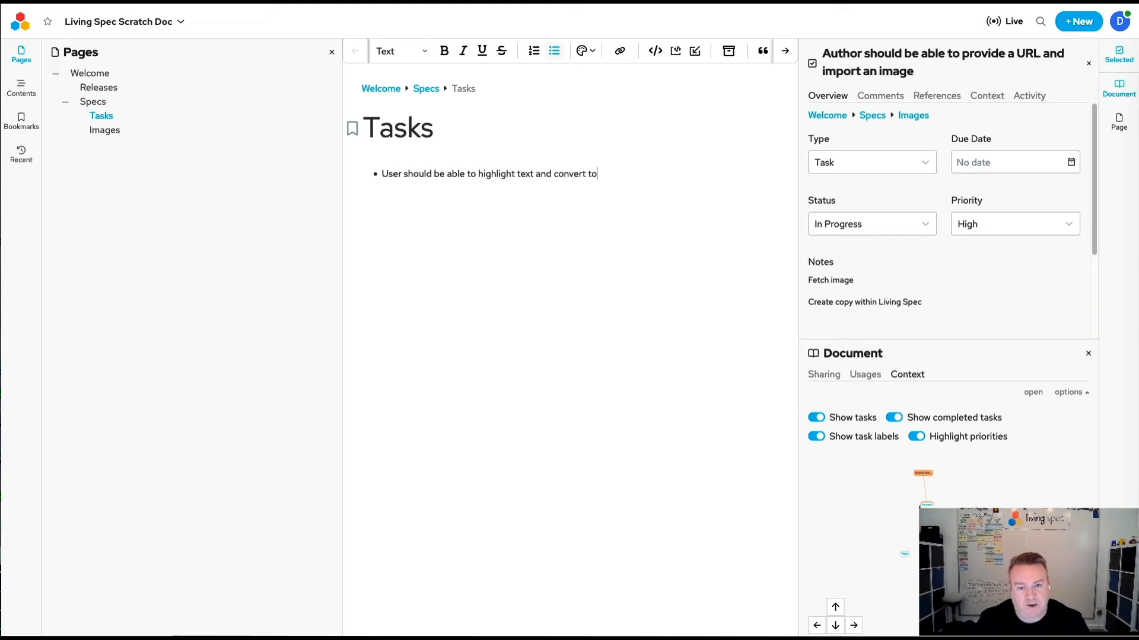
type(" task")
Add the nested bullet "In bulk" and a top-level bullet "User should have typical task options".
key("Return")
type("In")
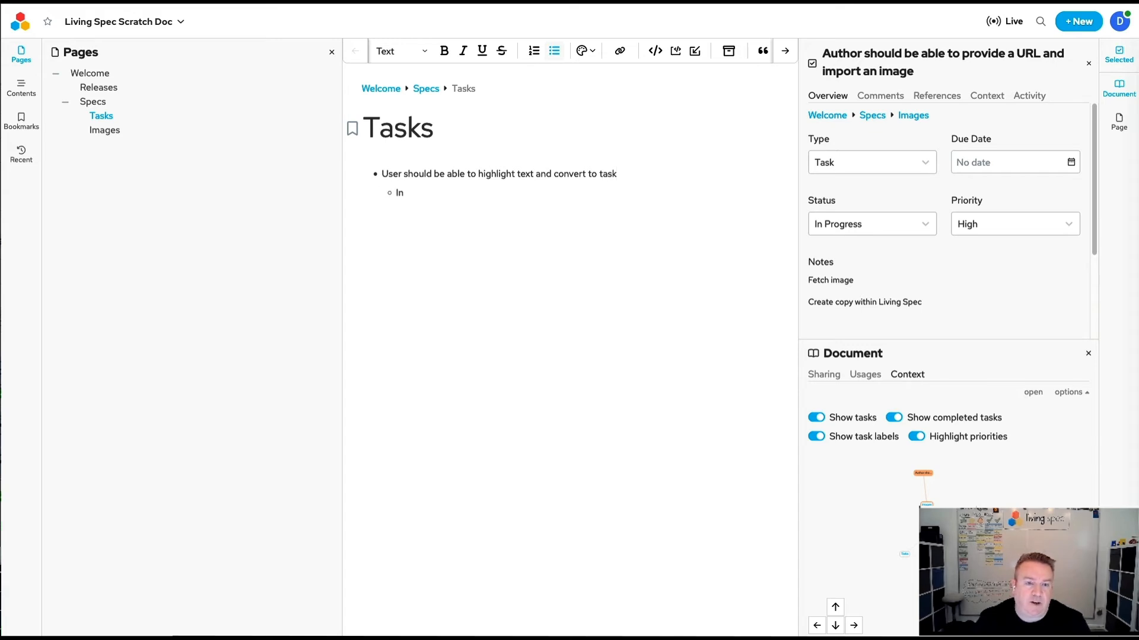
type(" uulk")
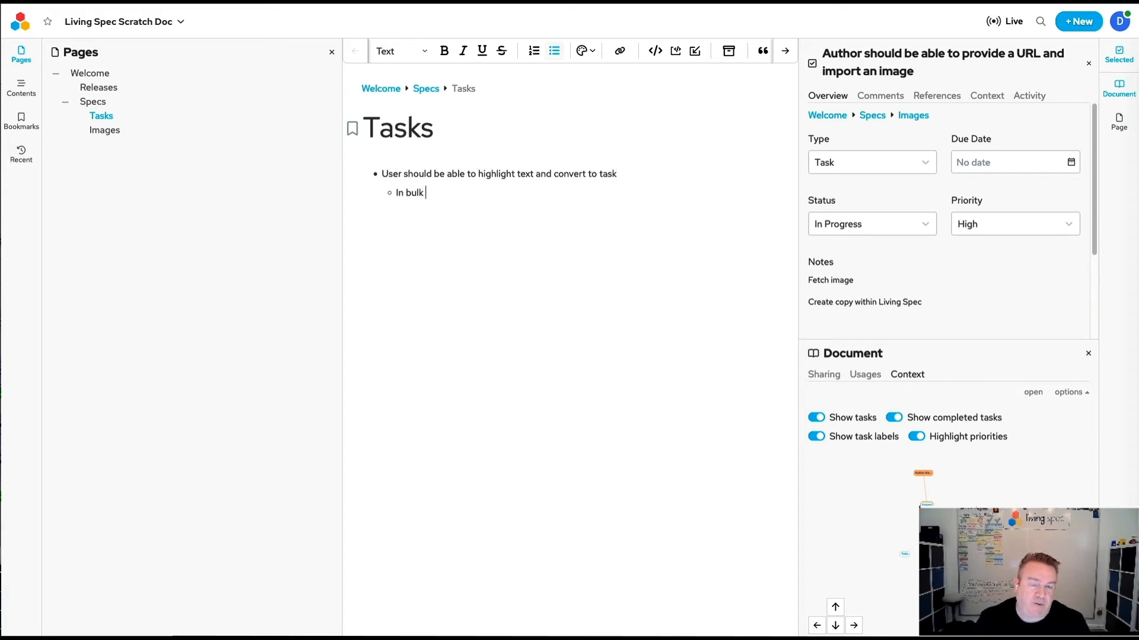
key("Return")
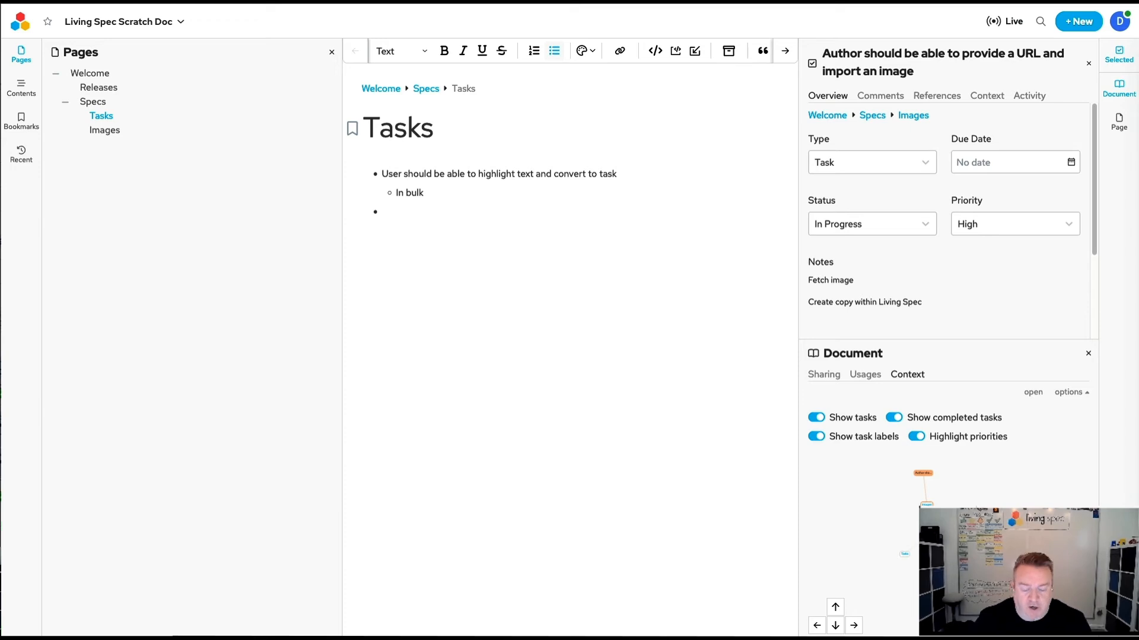
type("User shou")
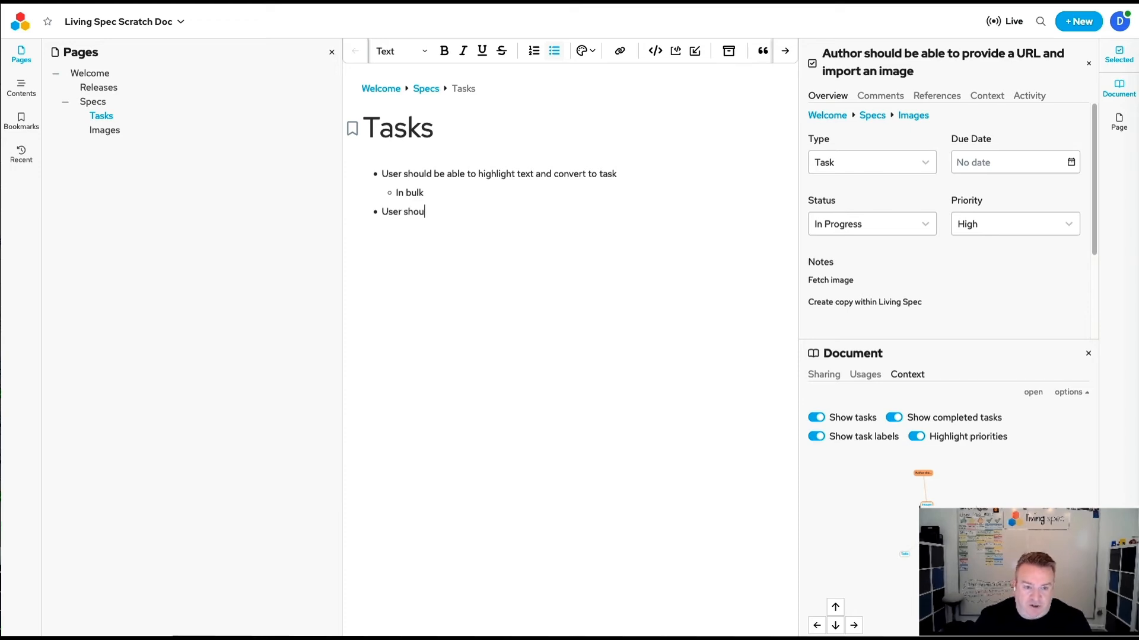
type("ld have typical task opt")
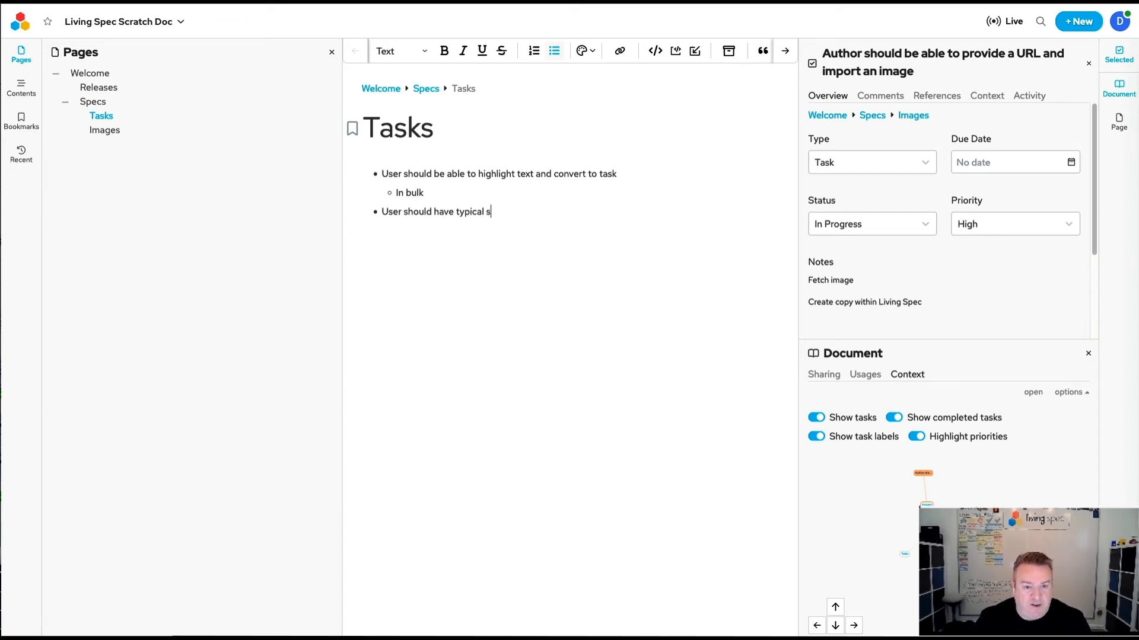
type("ions")
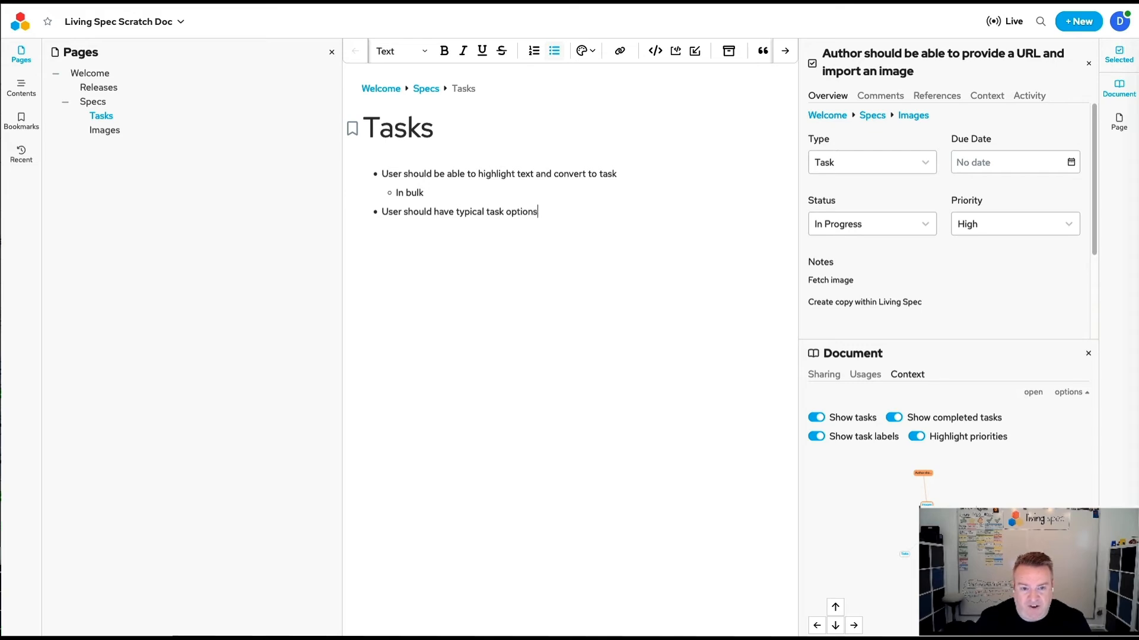
Add the nested bullet "Type, Due Date, Status, Priority" under the task options, followed by a top-level bullet "New task".
key("Return")
key("Tab")
type("Type, Due ")
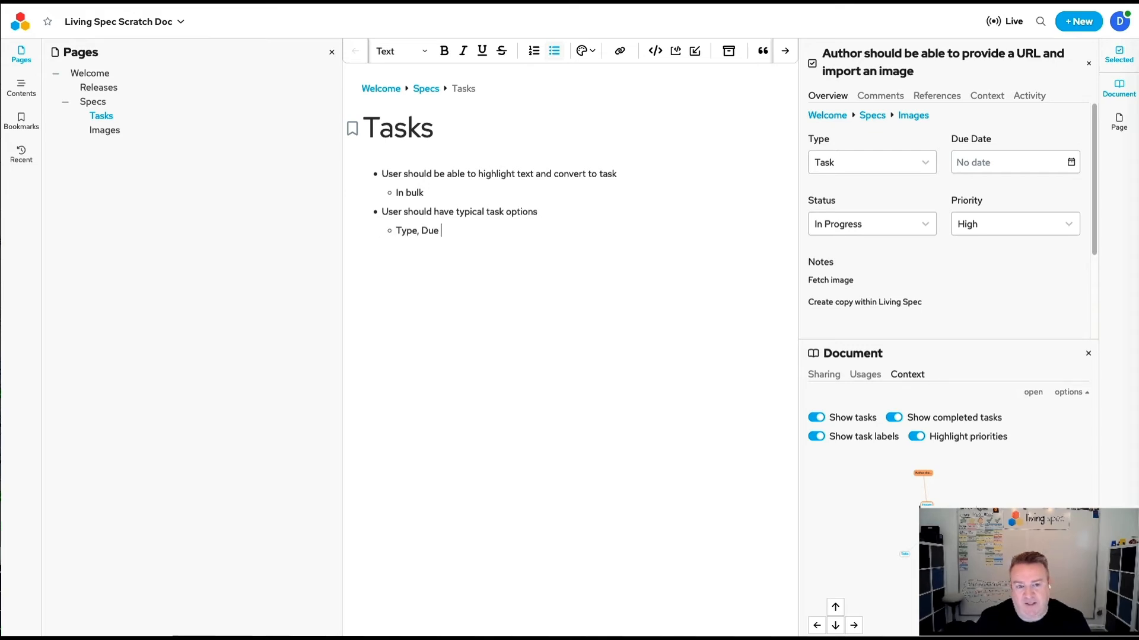
type("Date, Status, Priority")
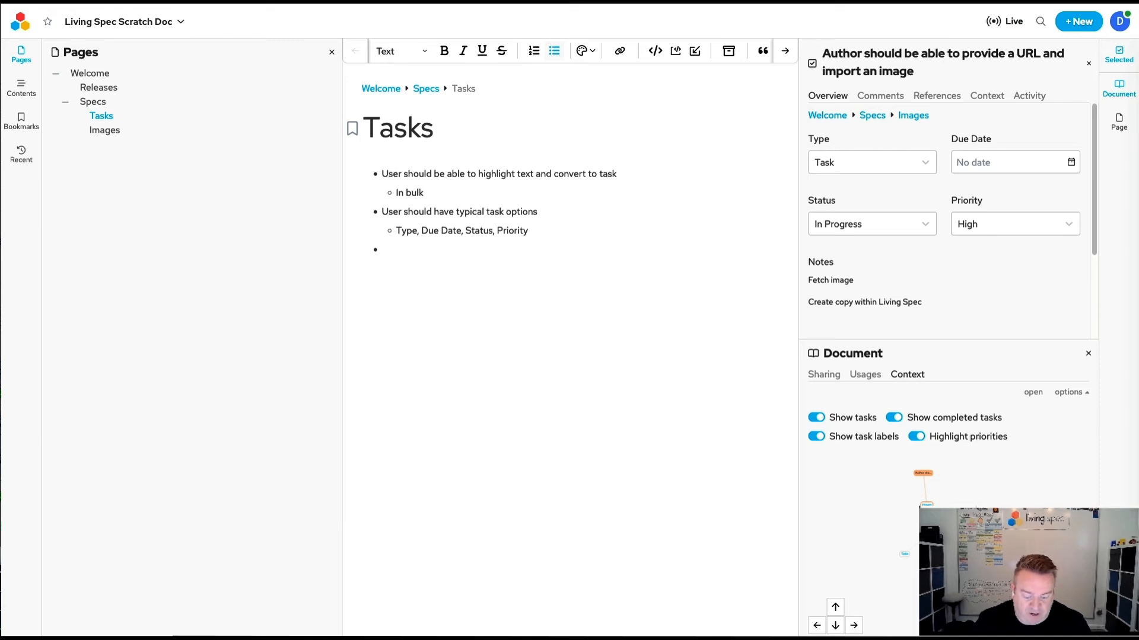
type("New task")
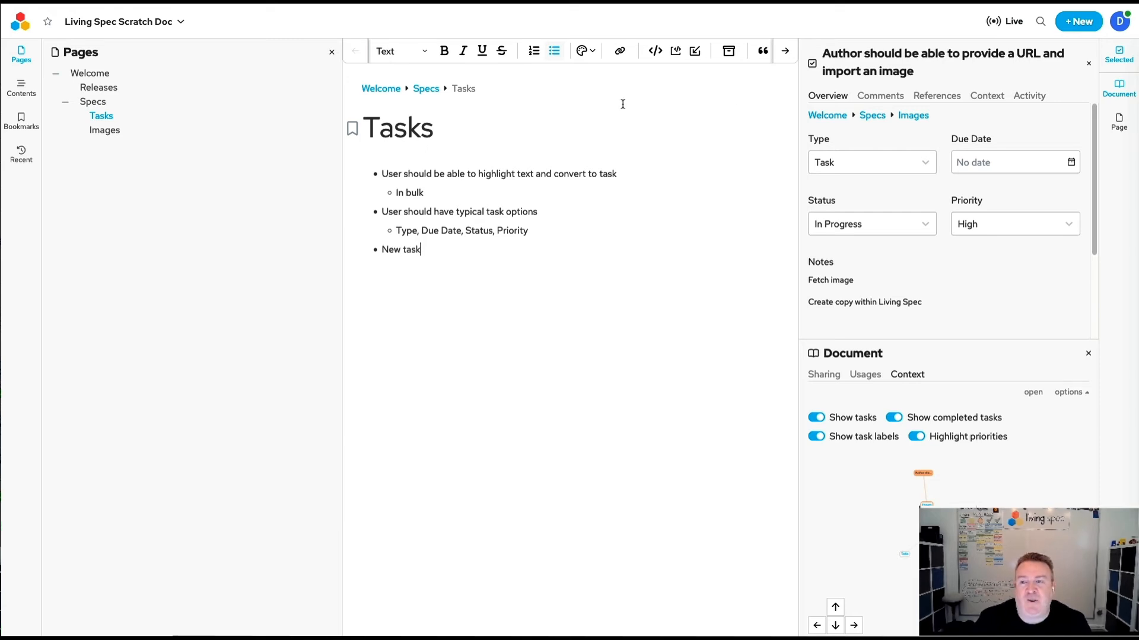
left_click(1073, 24)
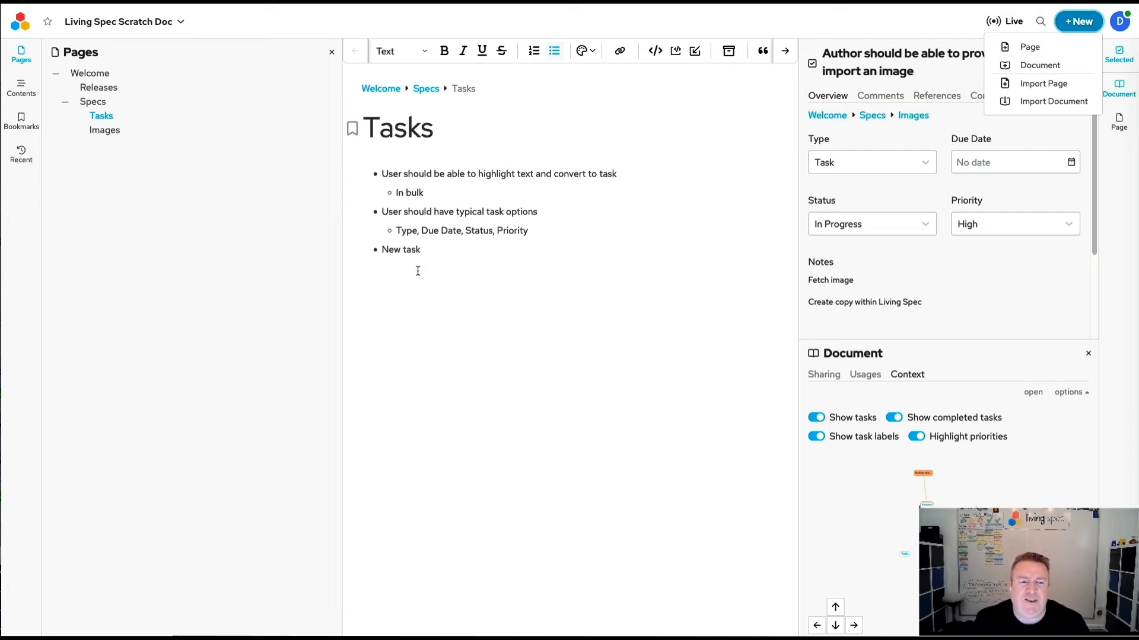
left_click(397, 253)
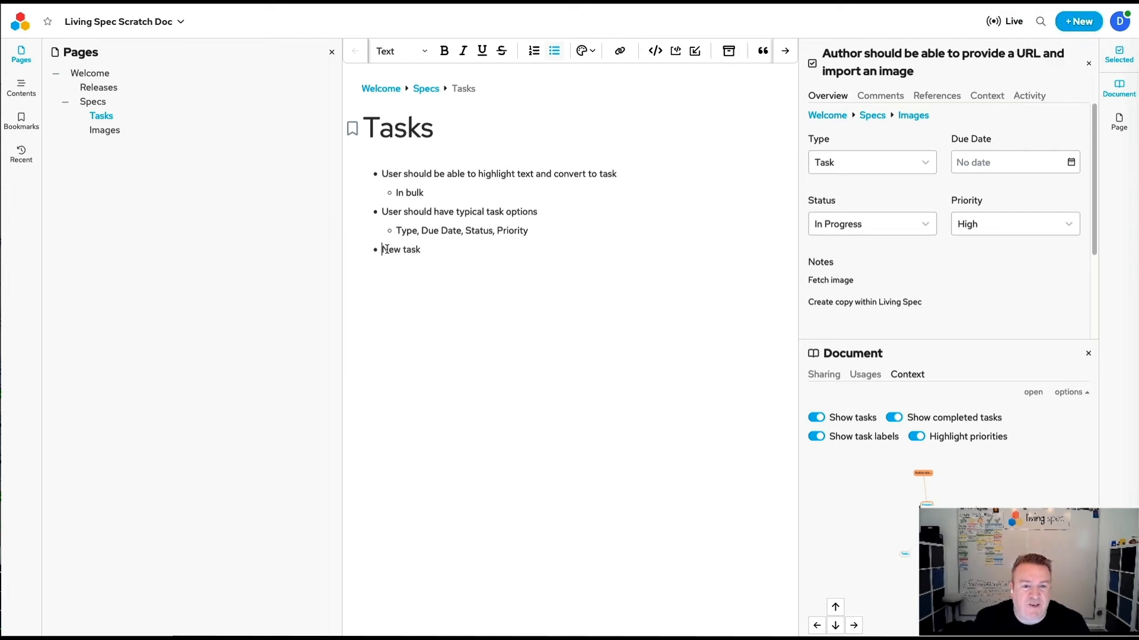
left_click_drag(383, 250, 414, 254)
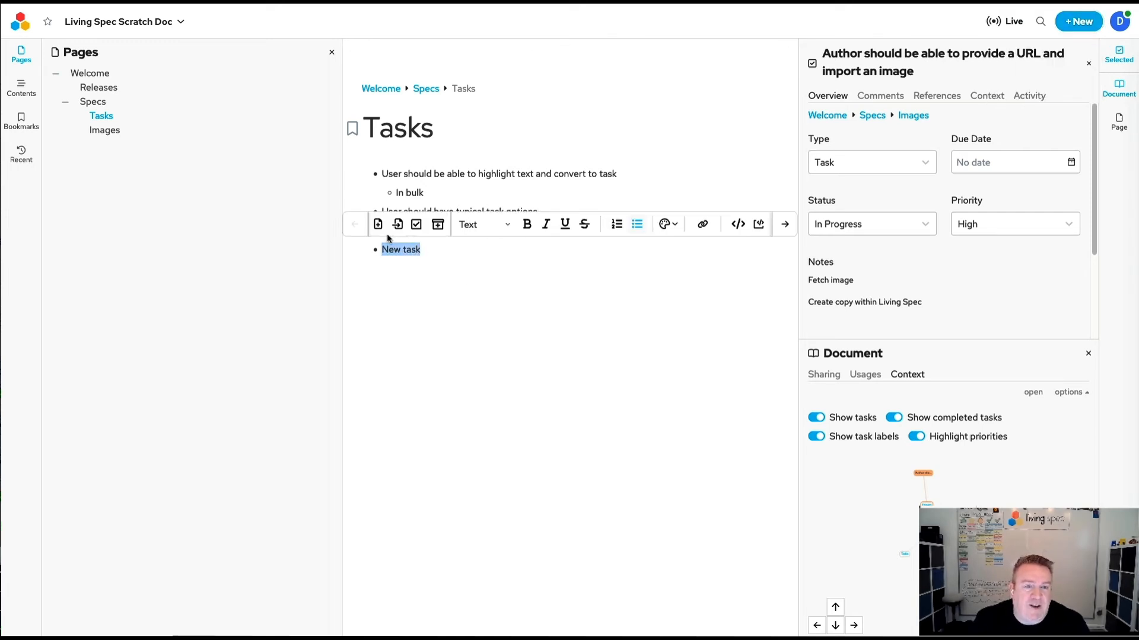
left_click(446, 251)
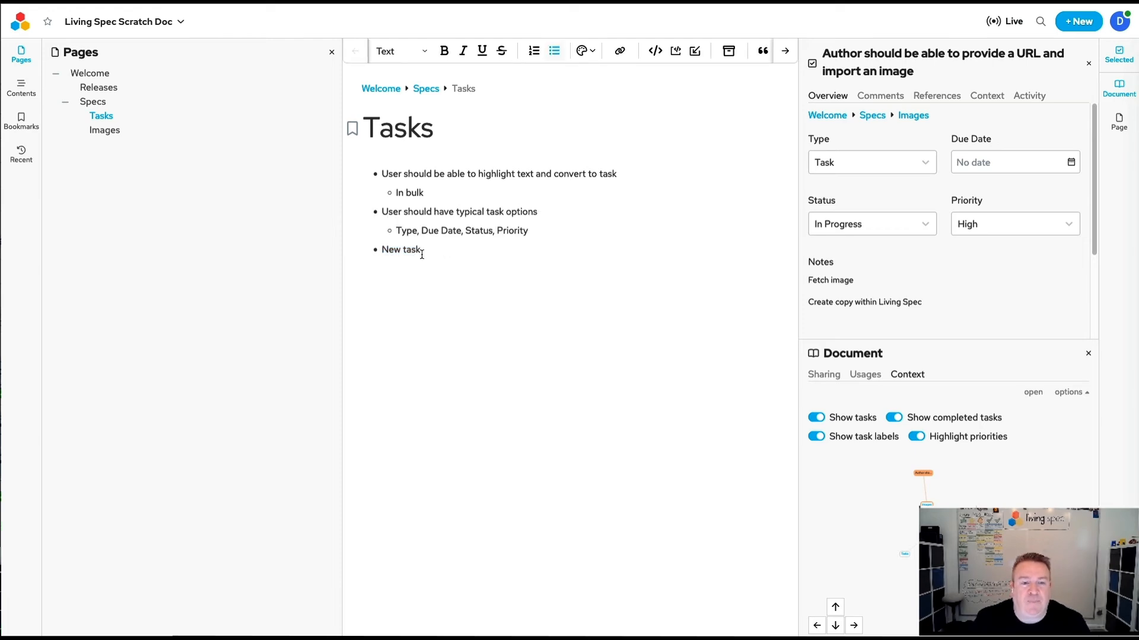
End the bulleted list after "New task" and start an empty paragraph below it.
key("Return")
key("Return")
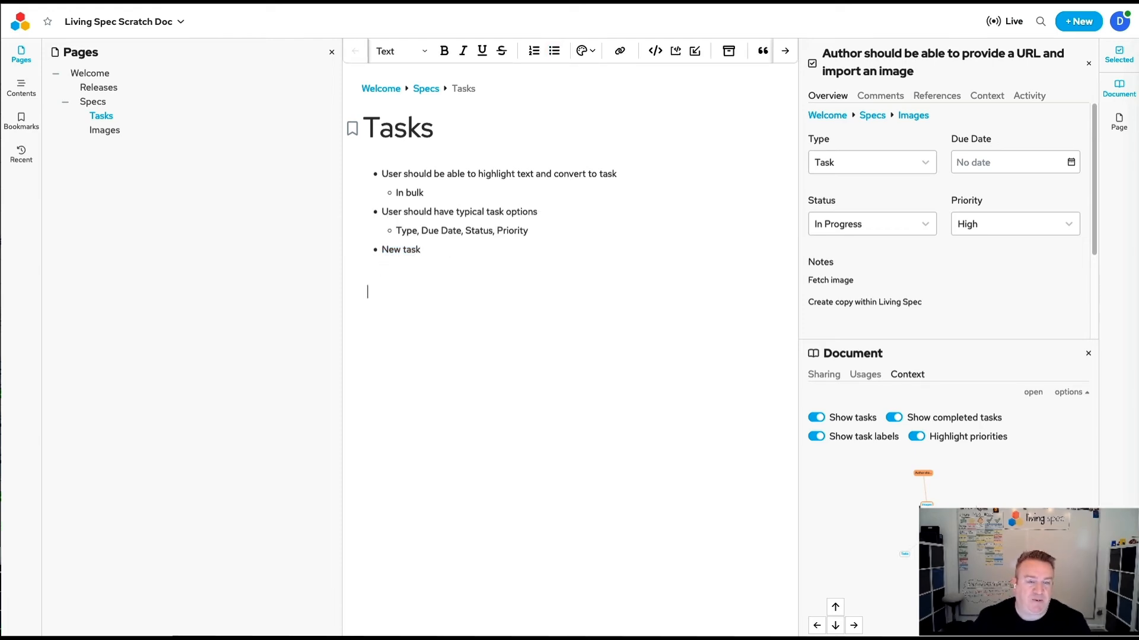
key("super+Tab")
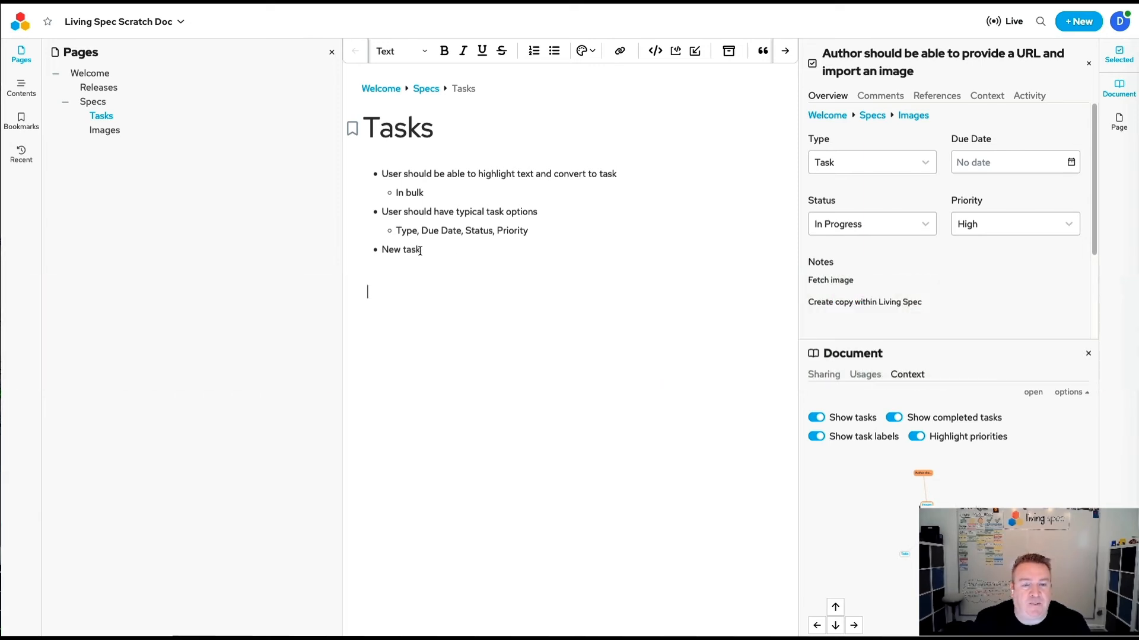
Add the bullet "Insert reference to existing task" after "New task" and end the list with an empty paragraph below it.
left_click(429, 249)
type("Inser")
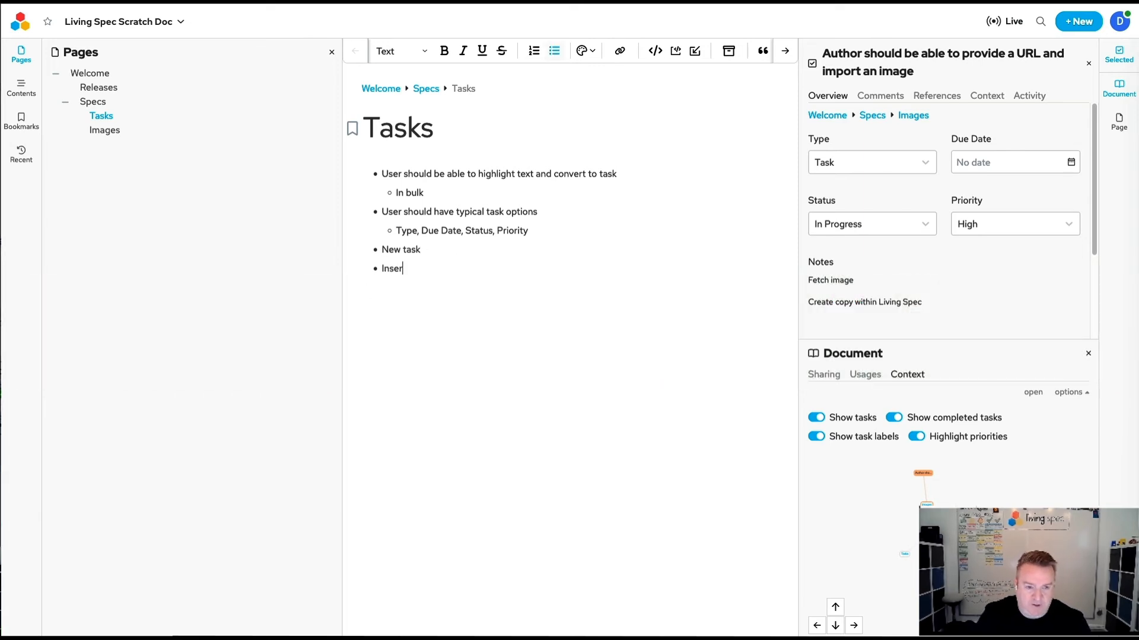
type("t reference ")
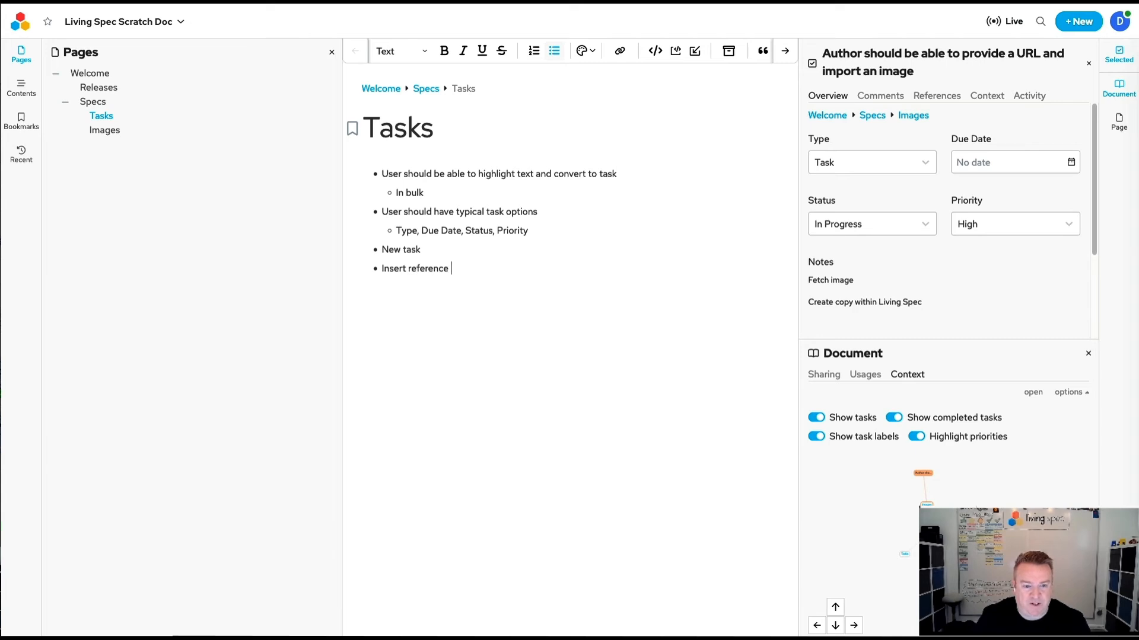
type("to existing task")
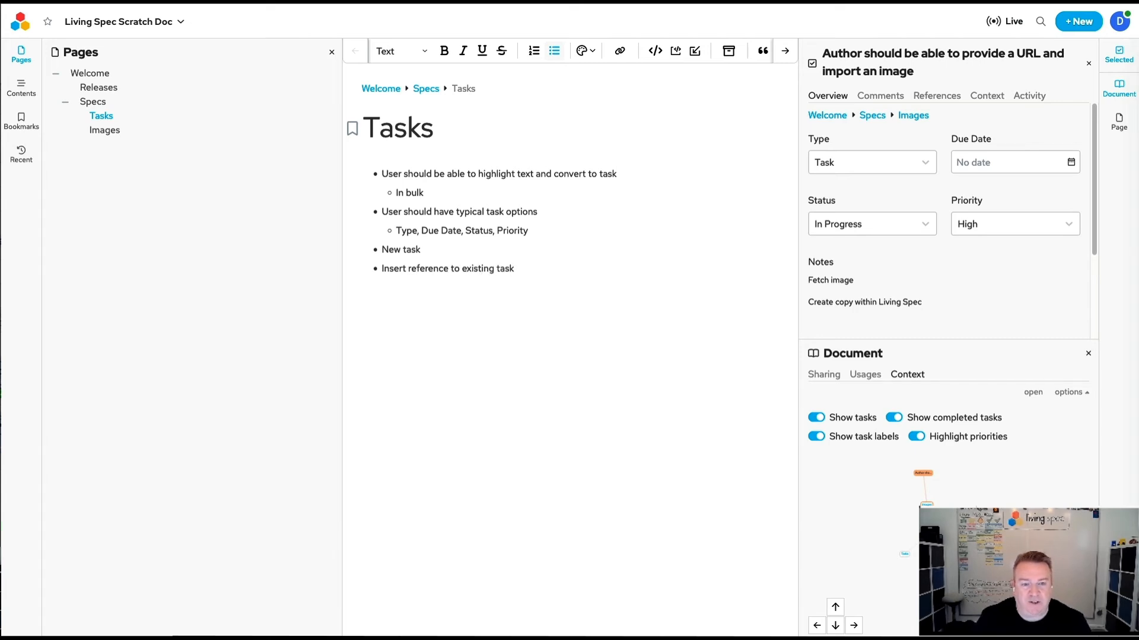
key("Return")
key("Return")
type("@")
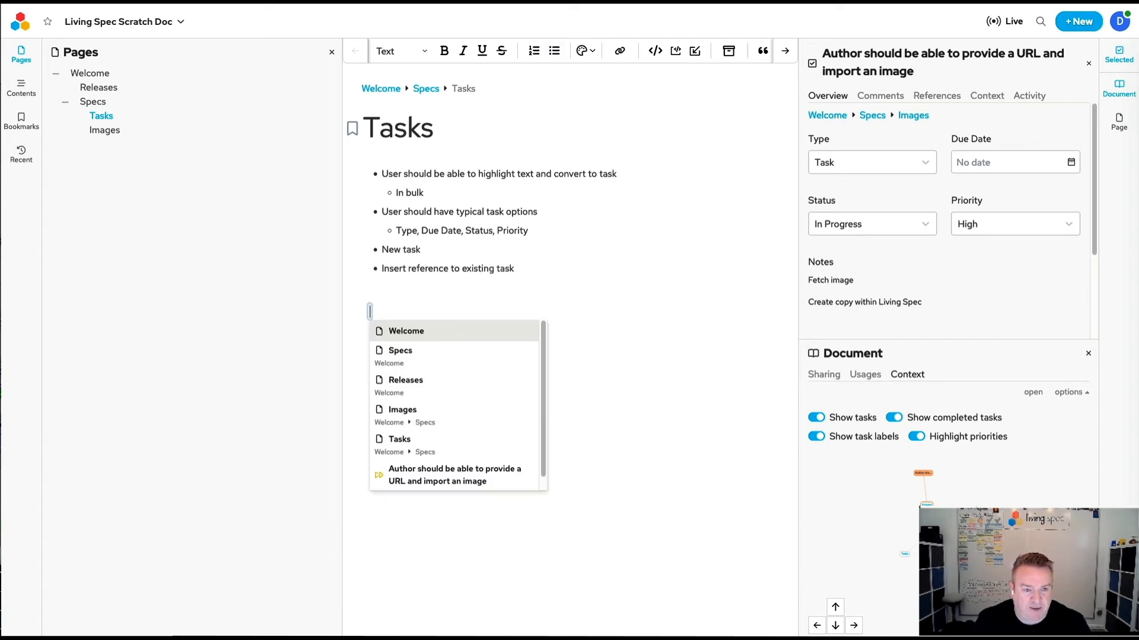
key("Down")
key("Down")
key("Down")
key("Down")
key("Down")
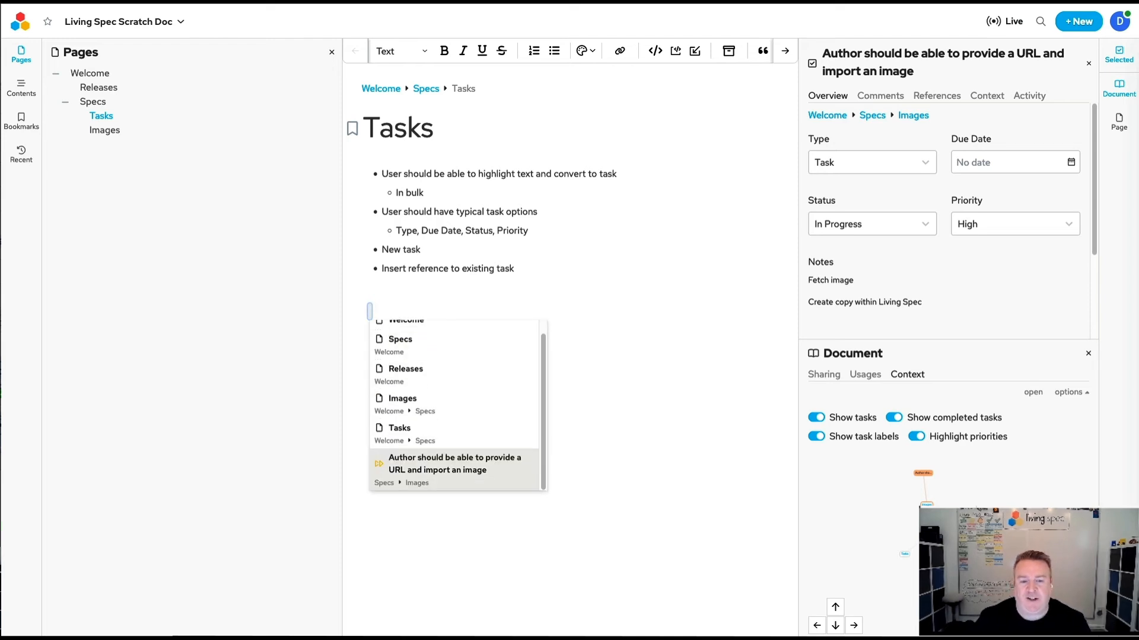
key("BackSpace")
type("#")
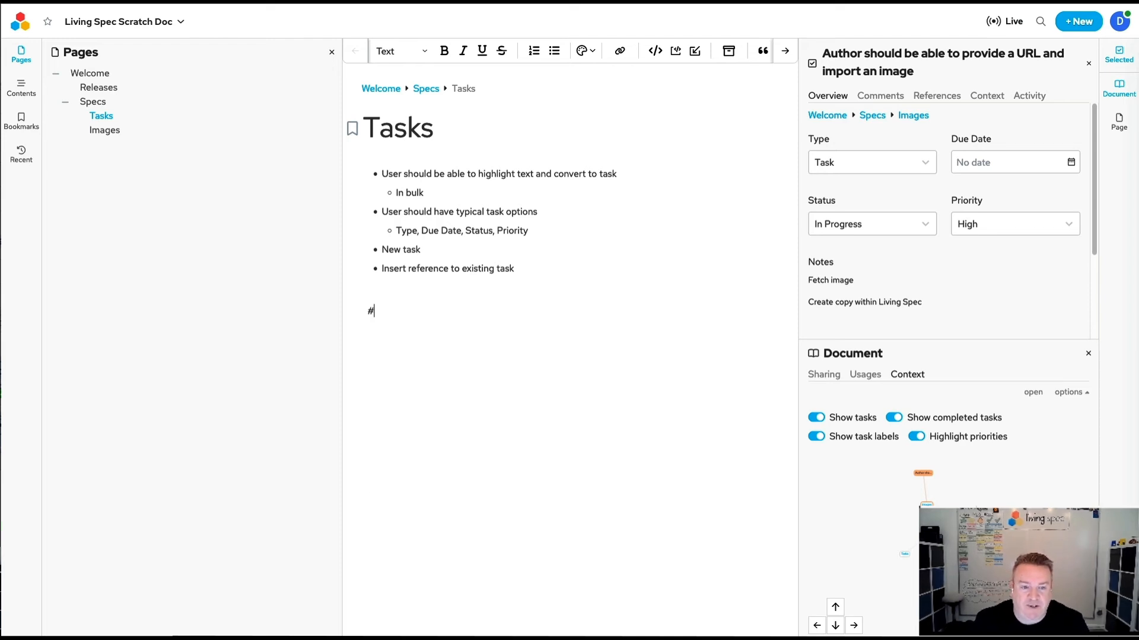
key("BackSpace")
Switch to the file manager and insert the mockup image of the New Task and New Page menus below the bulleted list on the Tasks page.
key("super+Tab")
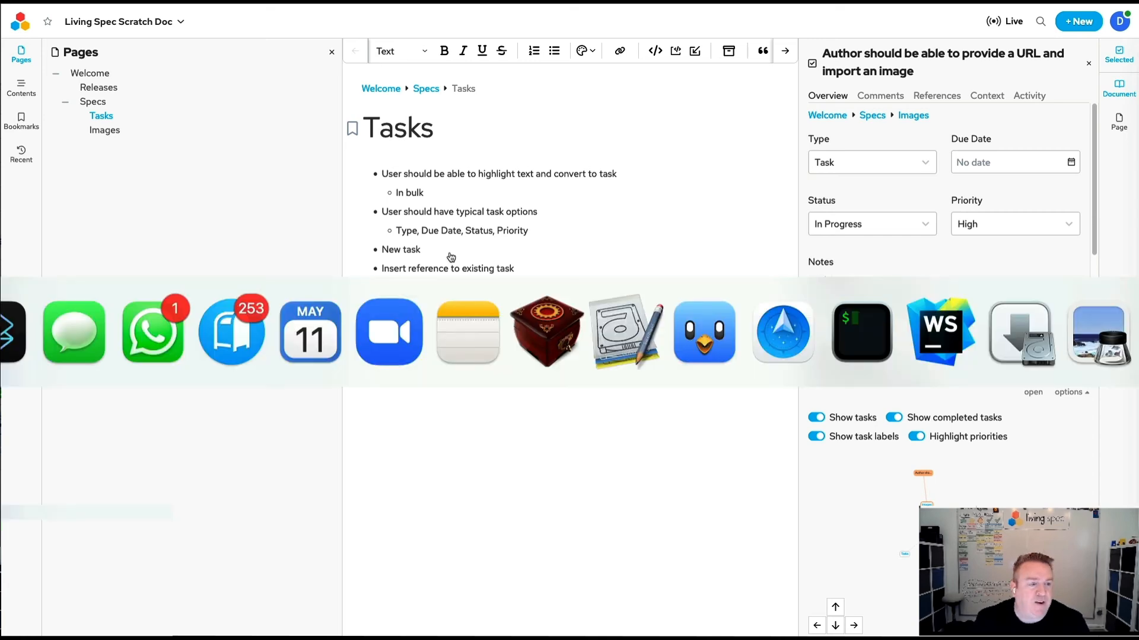
key("super+Tab")
key("super+Tab")
key("super+Tab")
key("super+Tab")
key("super+Tab")
key("super+Tab")
key("super+Tab")
key("super+Tab")
key("super+Tab")
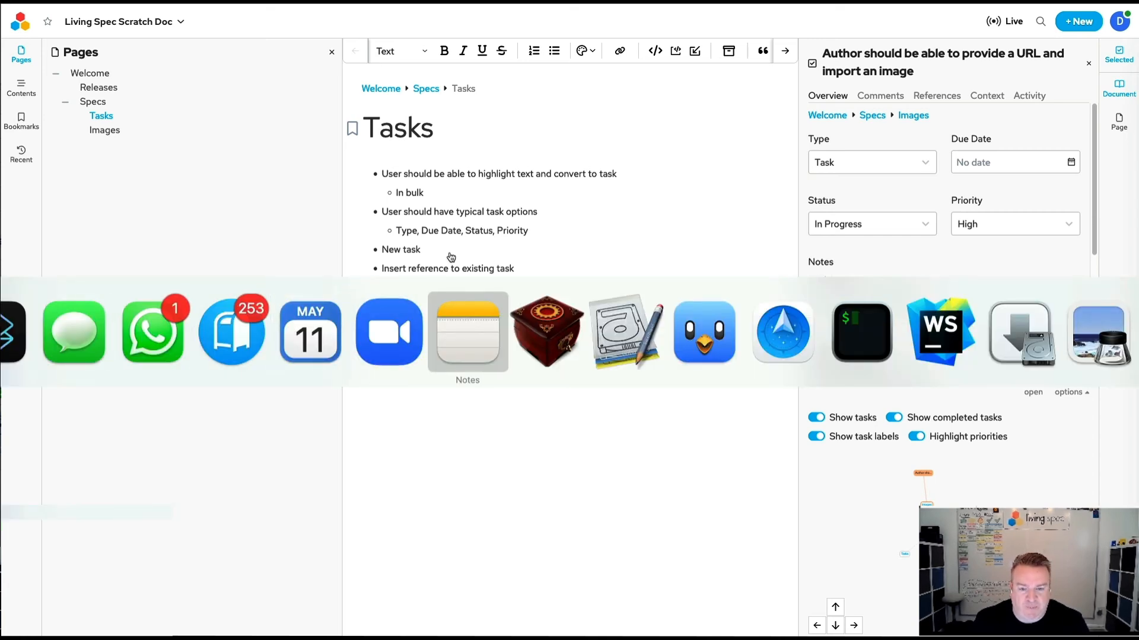
key("super+Tab")
key("super+Tab")
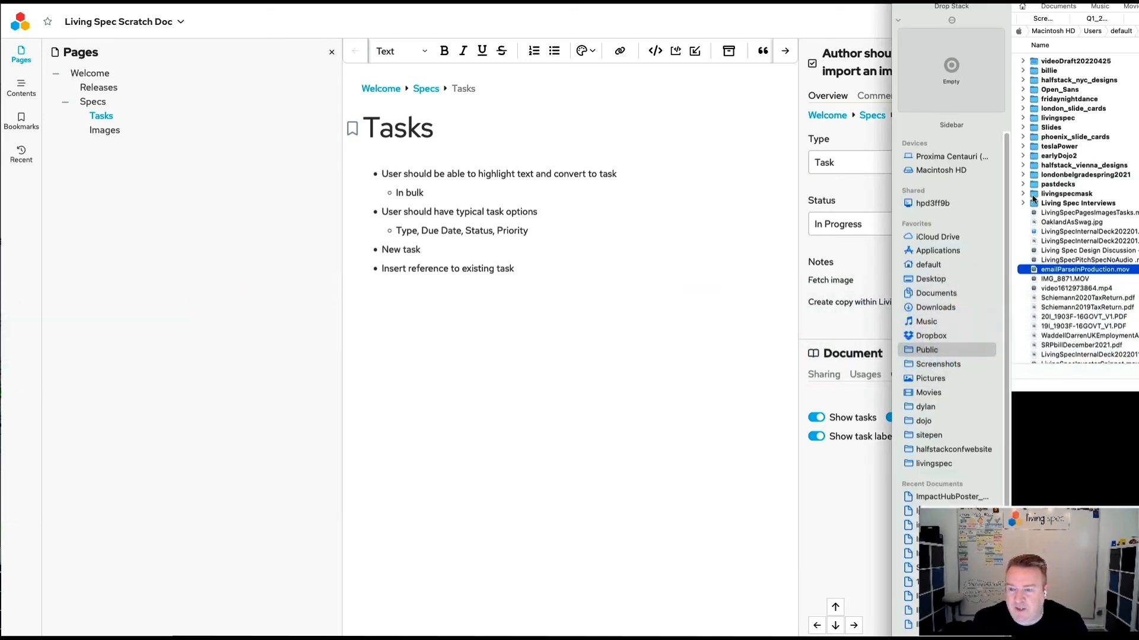
left_click_drag(952, 6, 1138, 5)
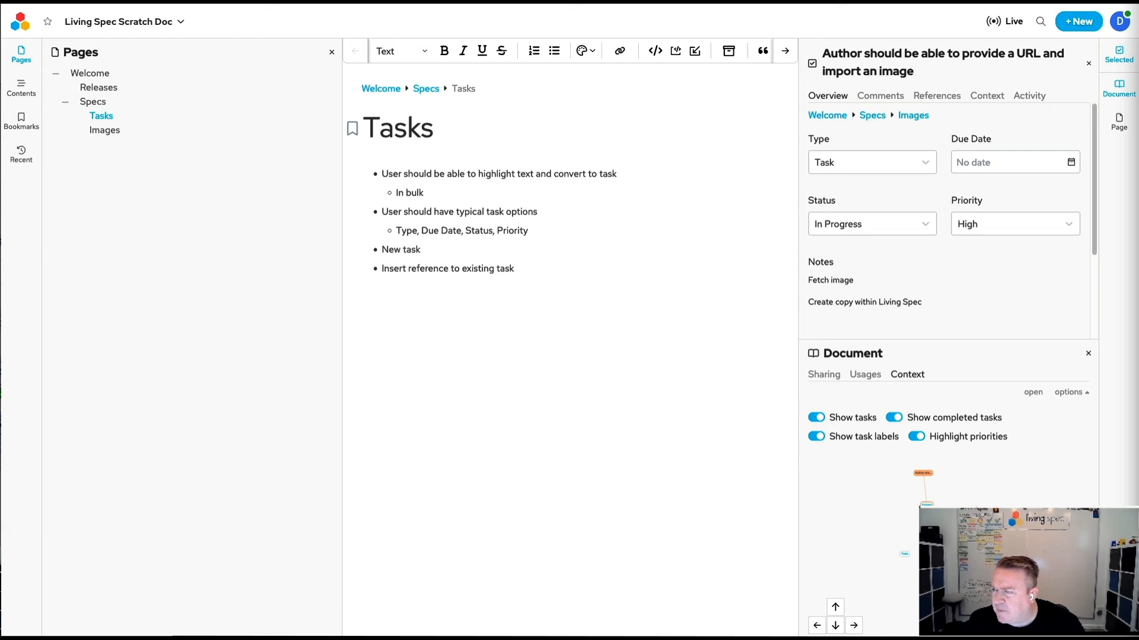
left_click_drag(1137, 379, 448, 314)
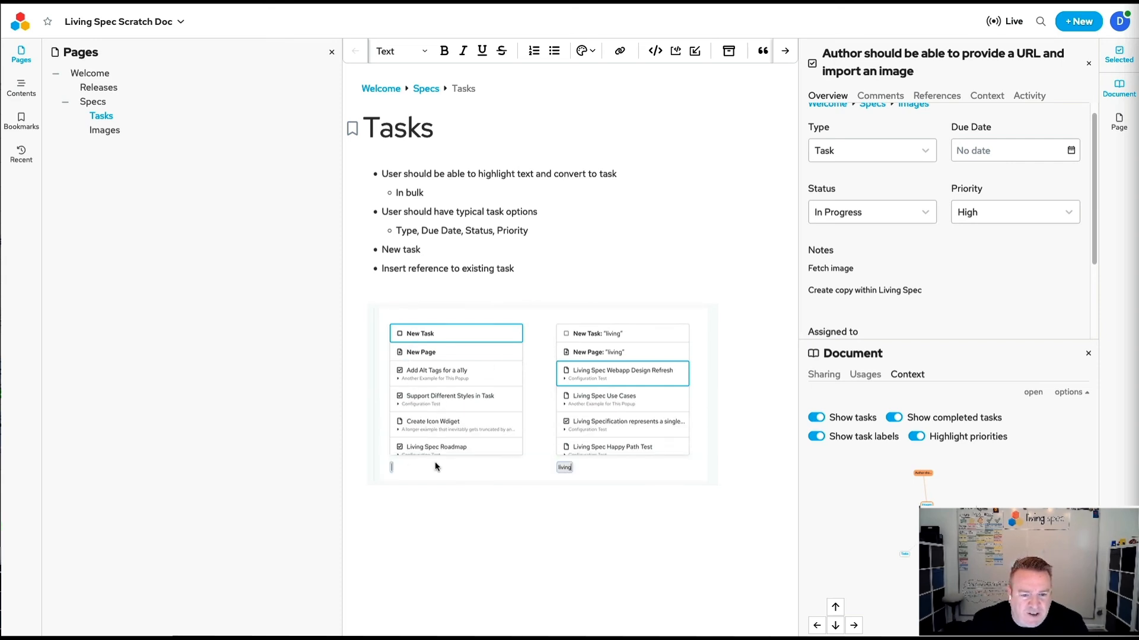
Enlarge the inserted mockup image to nearly the full width of the Tasks page and deselect it.
mouse_move(721, 403)
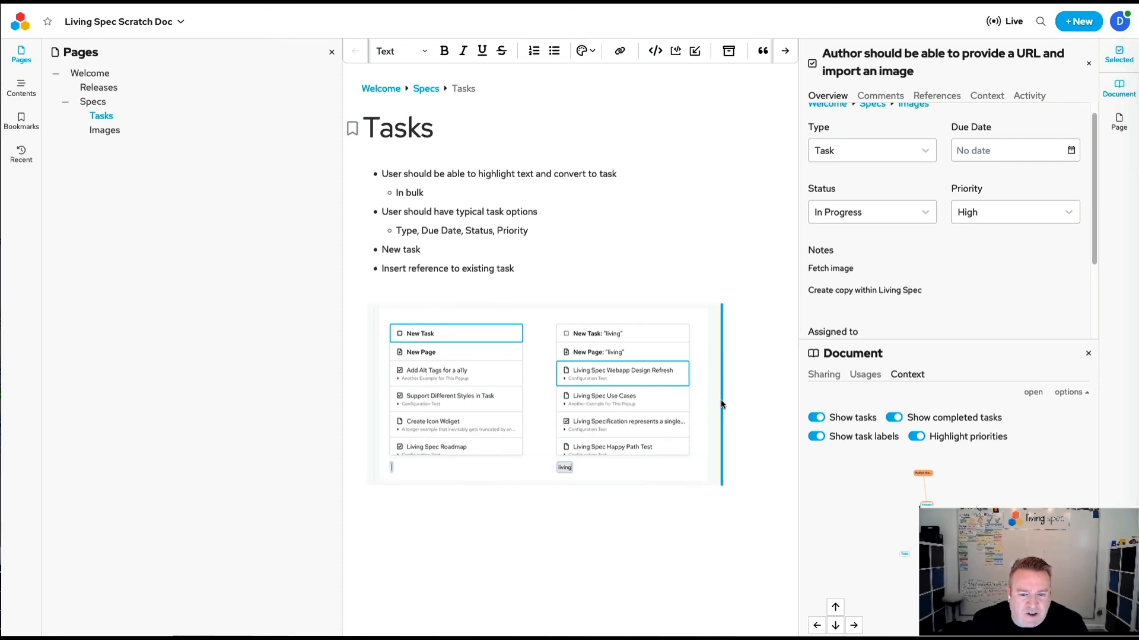
left_click_drag(721, 402, 804, 442)
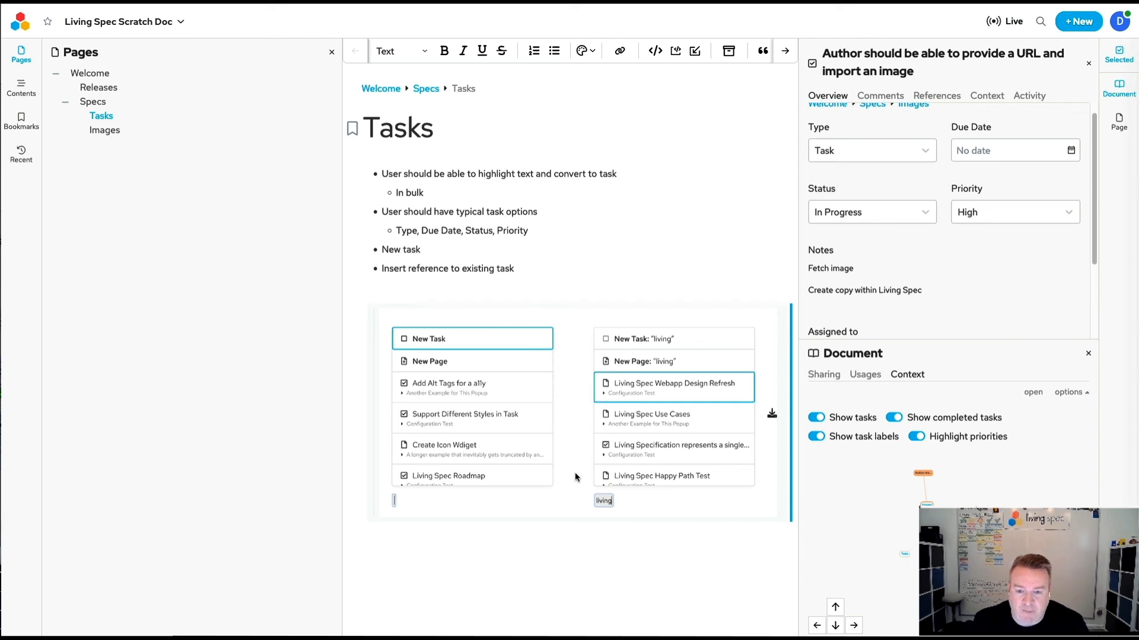
left_click(437, 553)
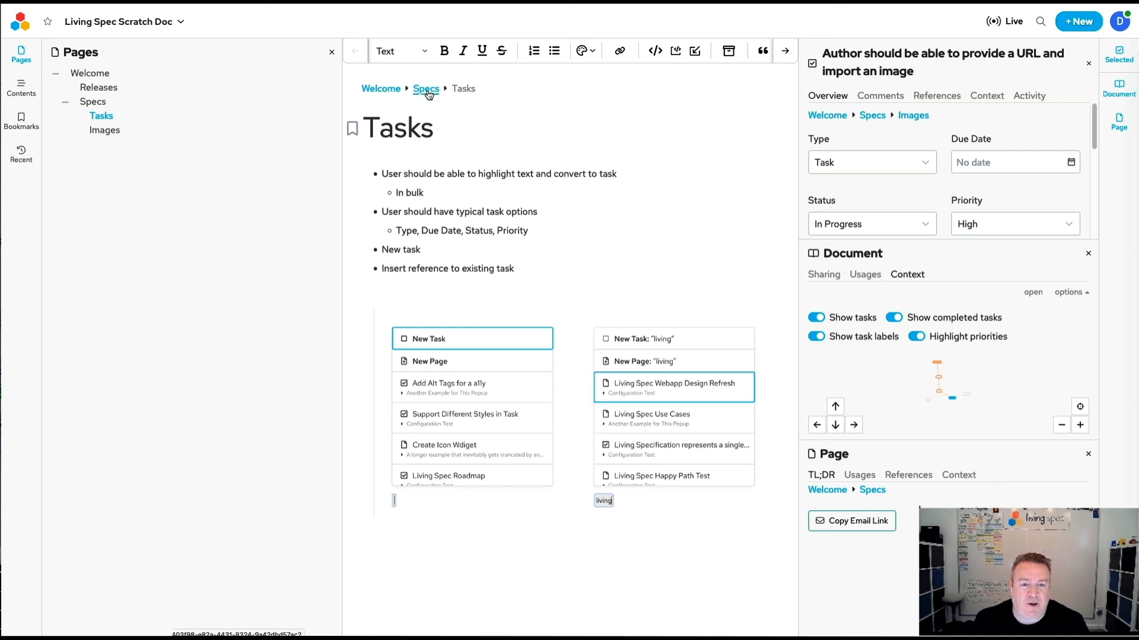
Copy the email link for the Tasks page.
left_click(864, 527)
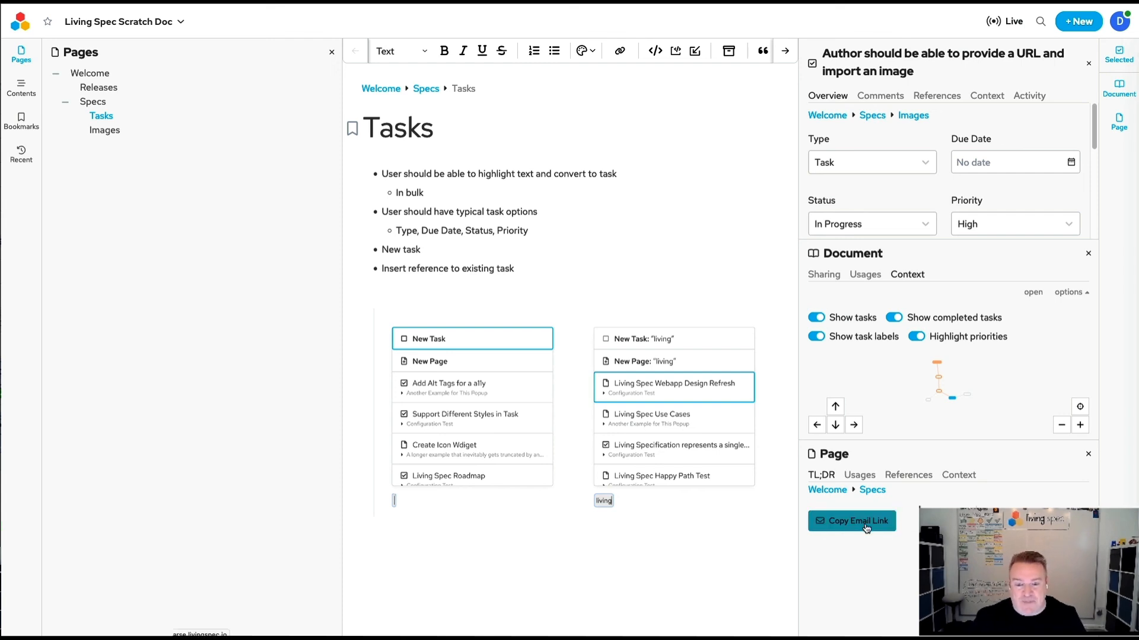
left_click(857, 528)
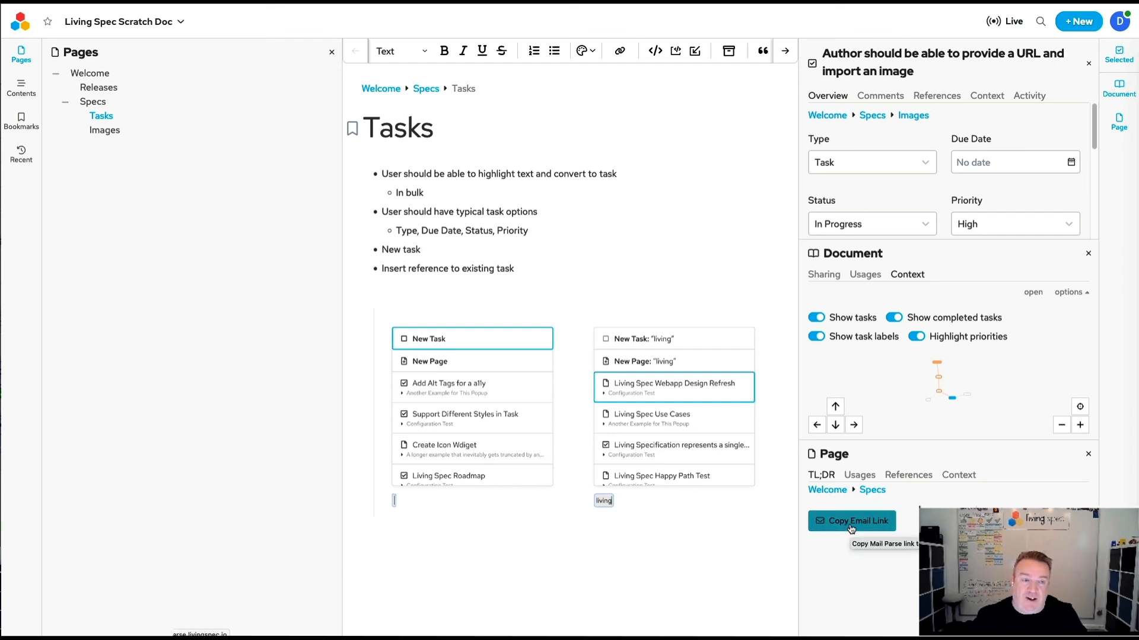